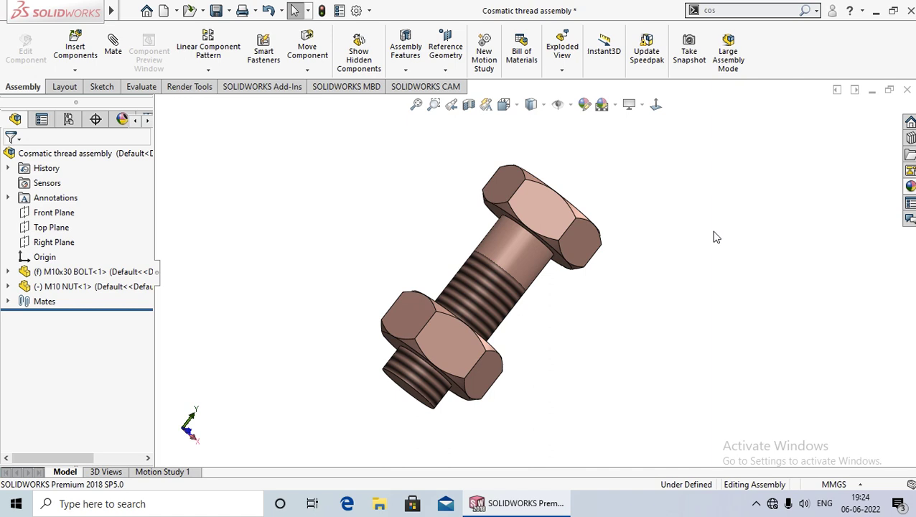
Step: Slide the M10 nut up and down the bolt, leave it near the head, then zoom to fit
{"action": "mouse_move", "coordinate": [492, 299]}
{"action": "left_mouse_down"}
{"action": "mouse_move", "coordinate": [533, 247]}
{"action": "mouse_move", "coordinate": [636, 391]}
{"action": "left_mouse_up"}
{"action": "mouse_move", "coordinate": [485, 266]}
{"action": "left_mouse_down"}
{"action": "mouse_move", "coordinate": [569, 350]}
{"action": "mouse_move", "coordinate": [507, 429]}
{"action": "mouse_move", "coordinate": [404, 385]}
{"action": "mouse_move", "coordinate": [578, 406]}
{"action": "left_mouse_up"}
{"action": "key", "text": "Escape"}
{"action": "scroll", "coordinate": [515, 330], "scroll_direction": "down", "scroll_amount": 3}
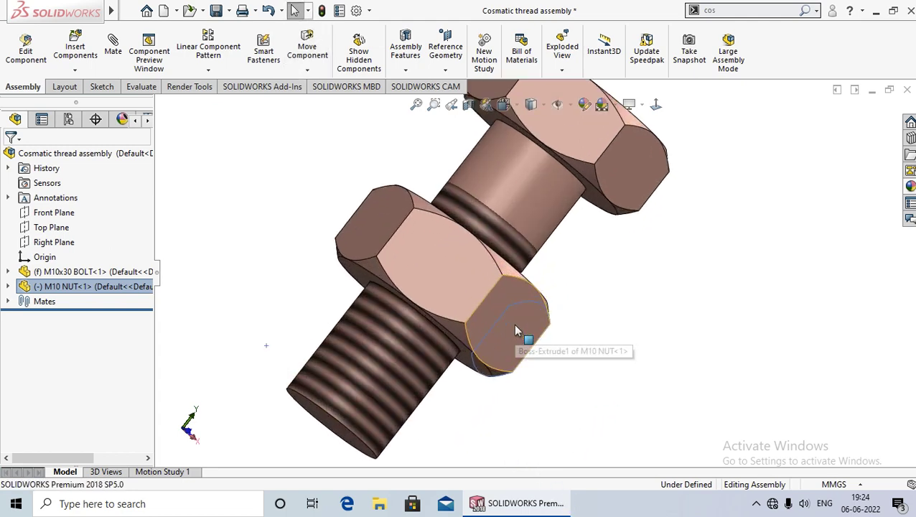
{"action": "scroll", "coordinate": [515, 327], "scroll_direction": "down", "scroll_amount": 2}
{"action": "scroll", "coordinate": [506, 302], "scroll_direction": "up", "scroll_amount": 1}
{"action": "scroll", "coordinate": [600, 325], "scroll_direction": "up", "scroll_amount": 3}
{"action": "scroll", "coordinate": [602, 322], "scroll_direction": "up", "scroll_amount": 2}
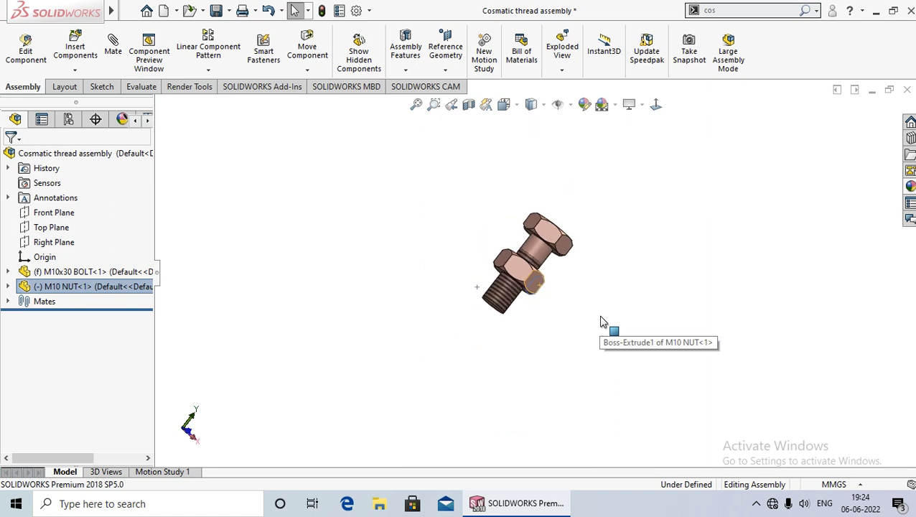
{"action": "left_click", "coordinate": [535, 384]}
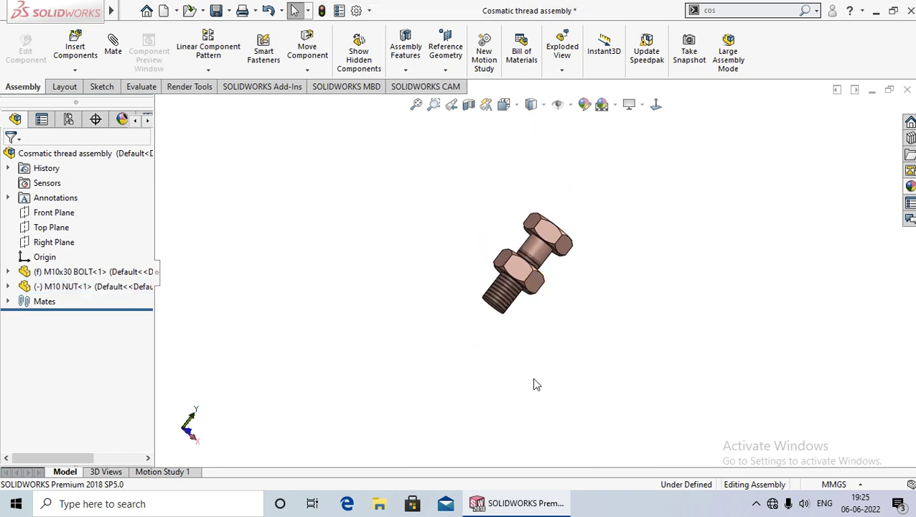
{"action": "scroll", "coordinate": [550, 288], "scroll_direction": "down", "scroll_amount": 1}
{"action": "scroll", "coordinate": [553, 302], "scroll_direction": "down", "scroll_amount": 2}
{"action": "scroll", "coordinate": [562, 313], "scroll_direction": "down", "scroll_amount": 2}
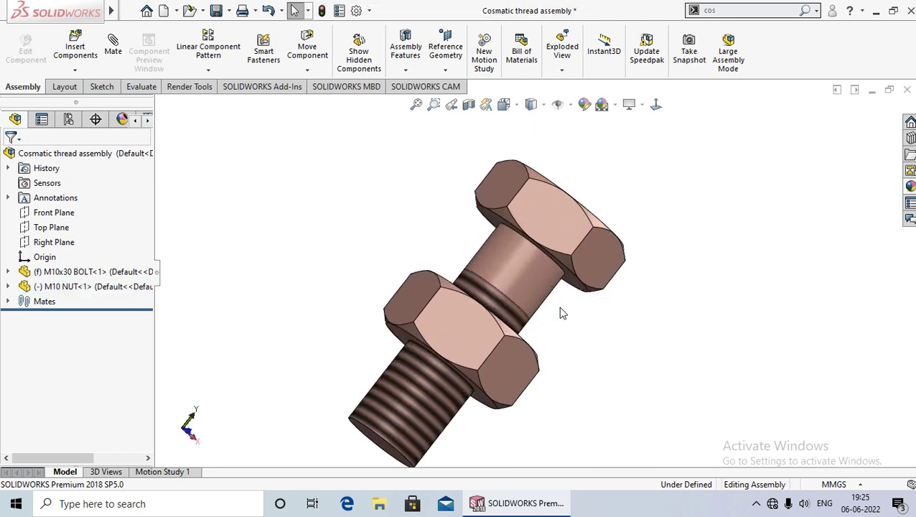
Step: Switch to the M10x30 BOLT part window showing its Thread1 feature
{"action": "key", "text": "ctrl+Tab"}
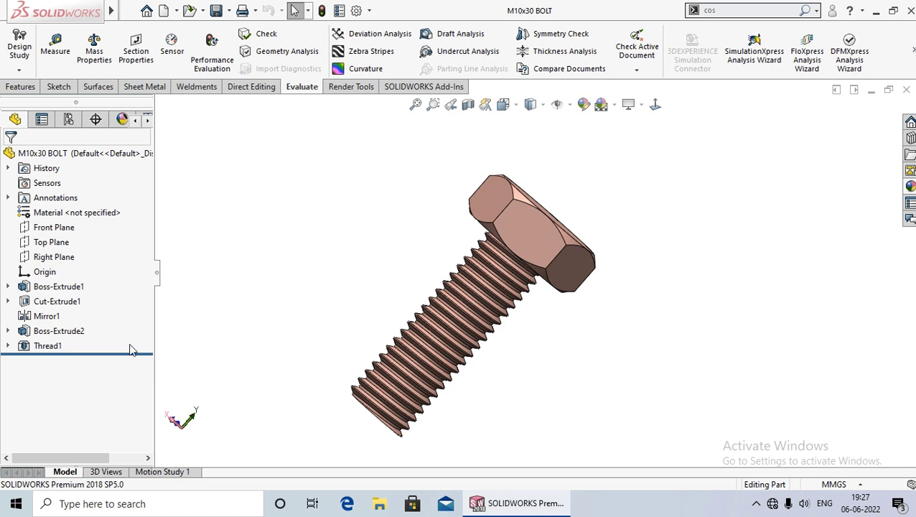
Step: Delete the Thread1 feature and its profile sketch from the bolt
{"action": "right_click", "coordinate": [54, 348]}
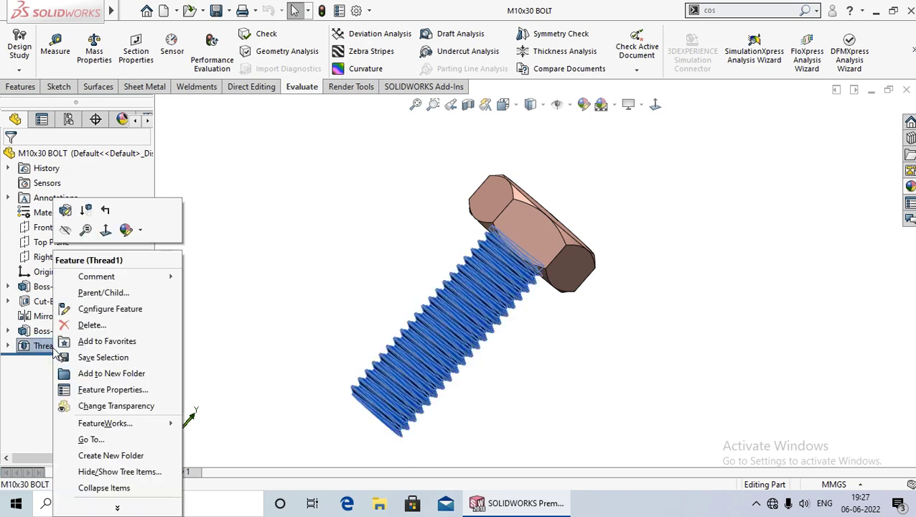
{"action": "left_click", "coordinate": [92, 325]}
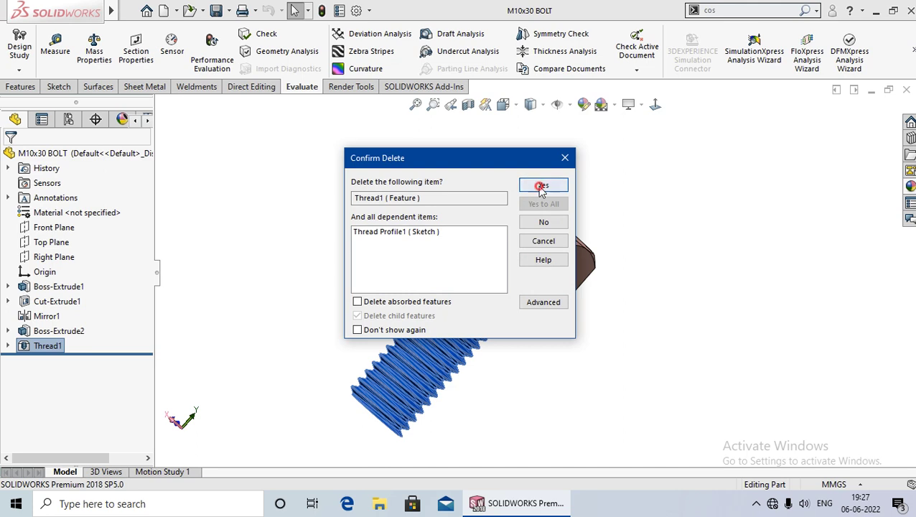
{"action": "left_click", "coordinate": [542, 185]}
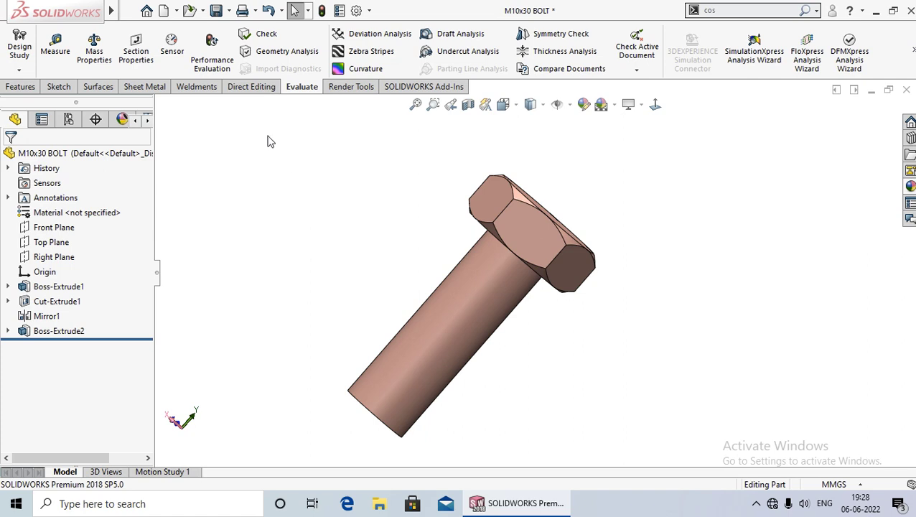
{"action": "mouse_move", "coordinate": [111, 11]}
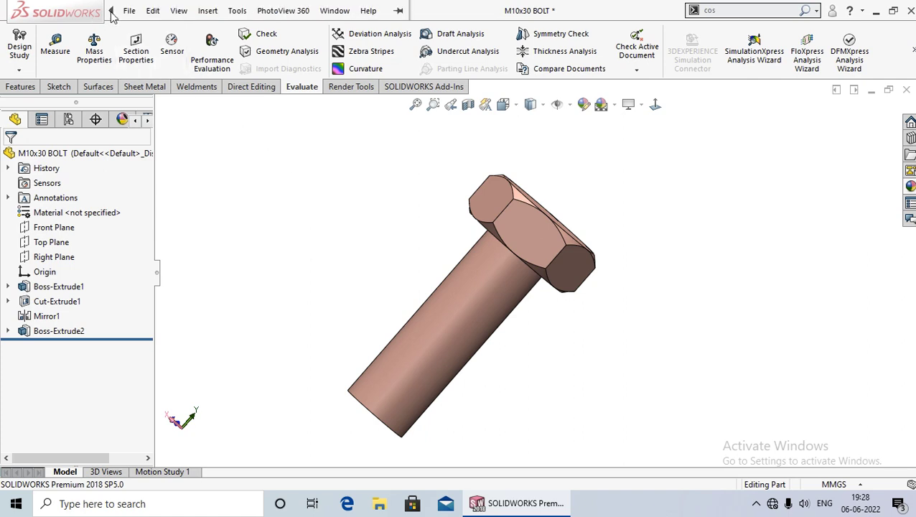
Step: Try Insert > Annotations > Cosmetic Thread, then cancel the command
{"action": "left_click", "coordinate": [207, 12]}
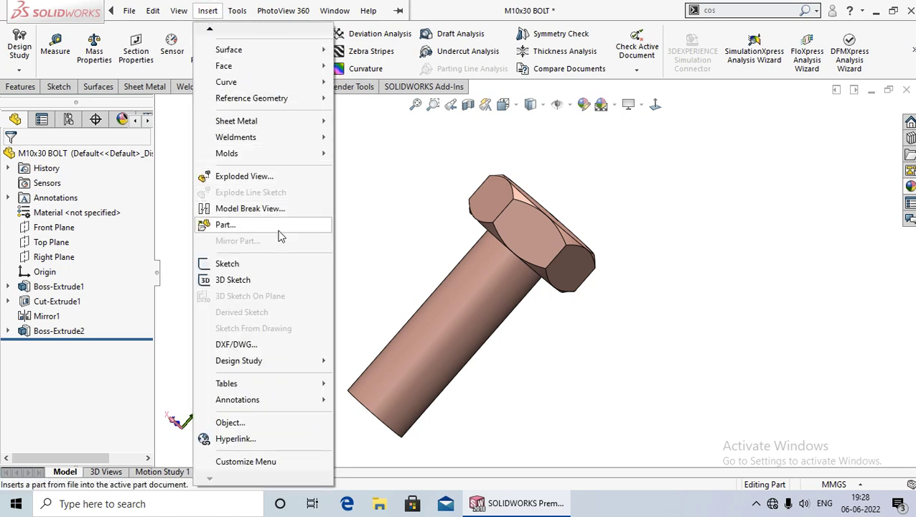
{"action": "left_click", "coordinate": [257, 400]}
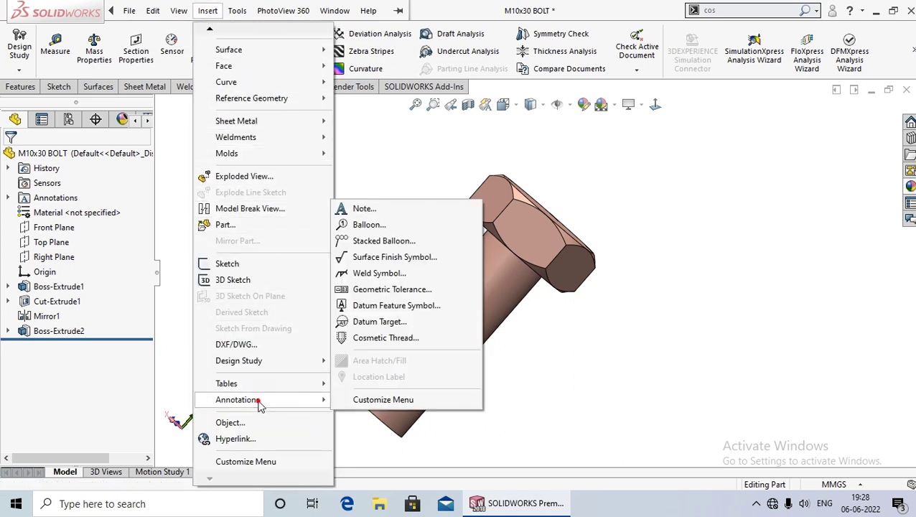
{"action": "left_click", "coordinate": [406, 343]}
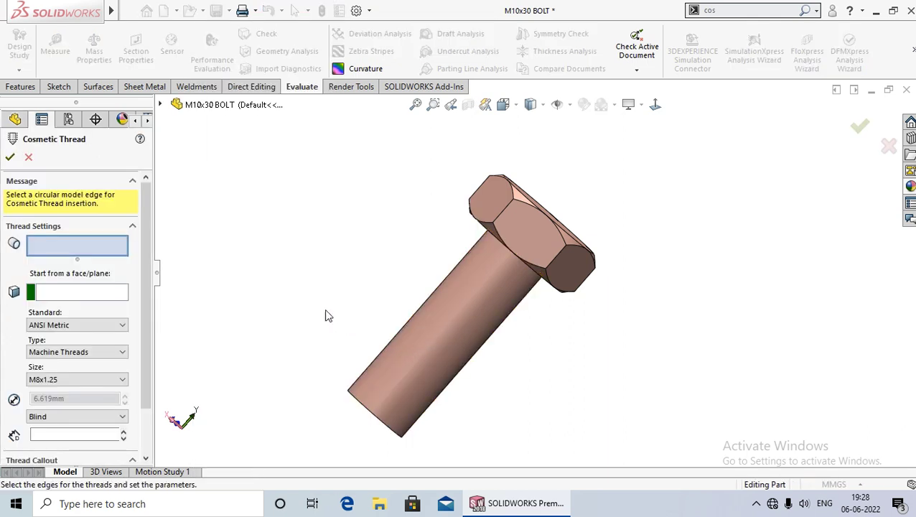
{"action": "left_click", "coordinate": [28, 156]}
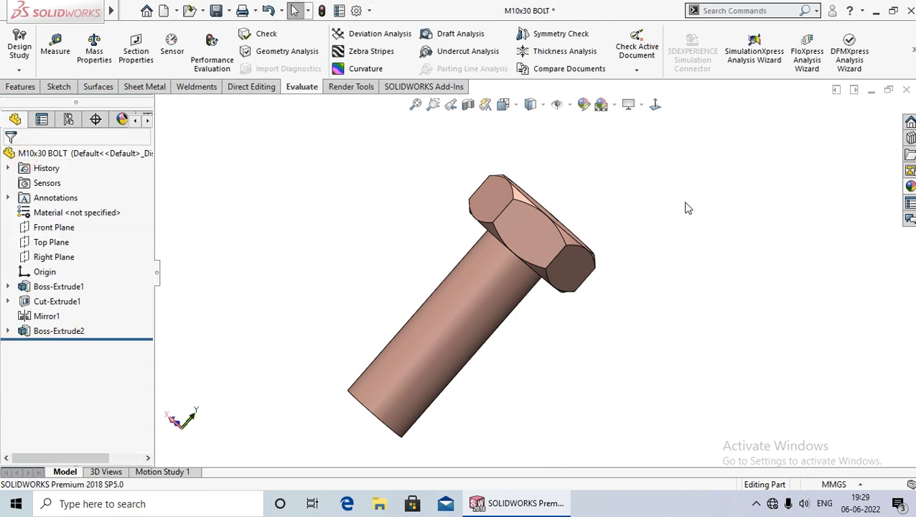
Step: Search Commands for 'cos' and start Cosmetic Thread from the results
{"action": "left_click", "coordinate": [750, 10]}
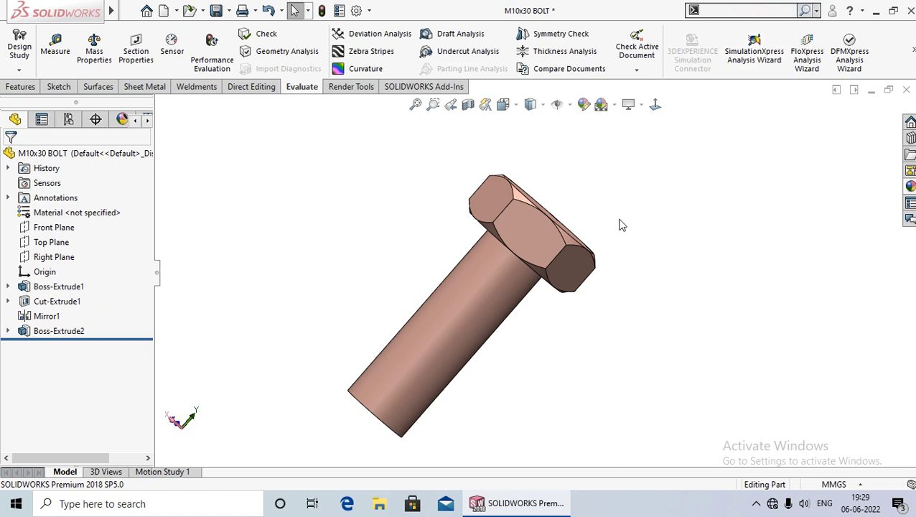
{"action": "type", "text": "co"}
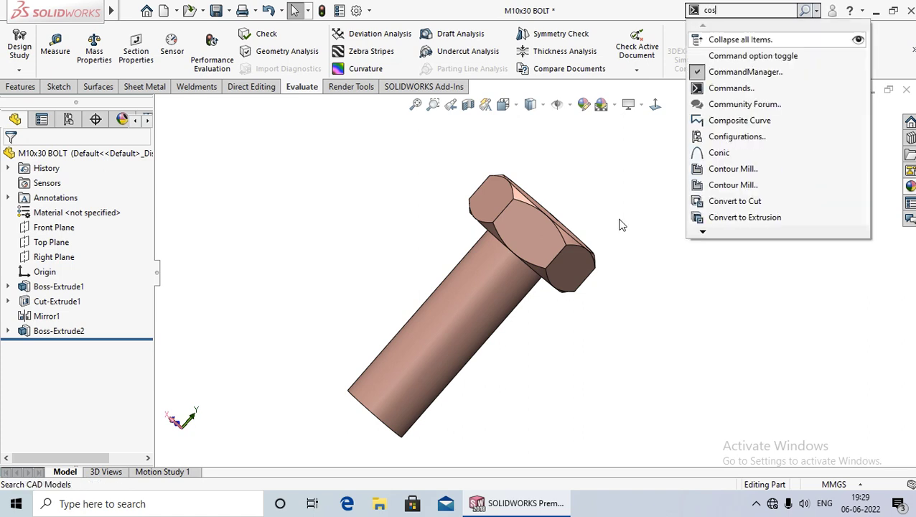
{"action": "type", "text": "s"}
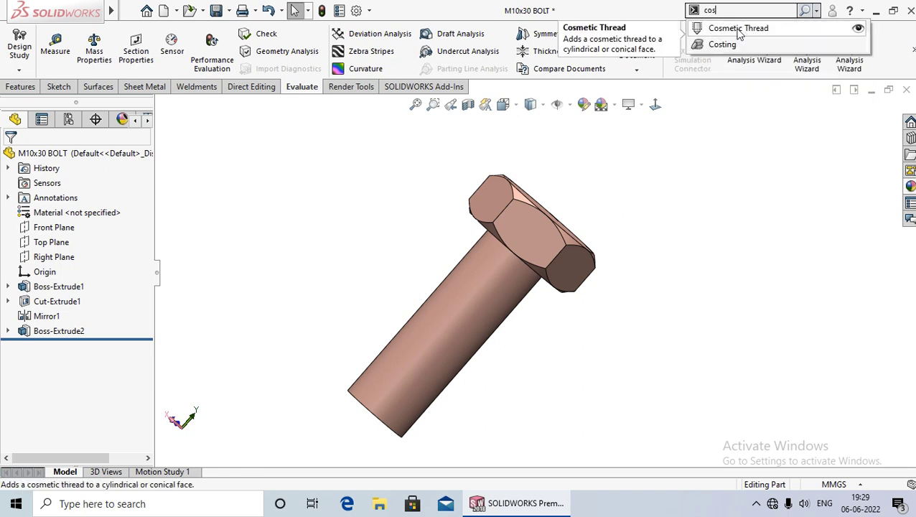
{"action": "left_click", "coordinate": [740, 30]}
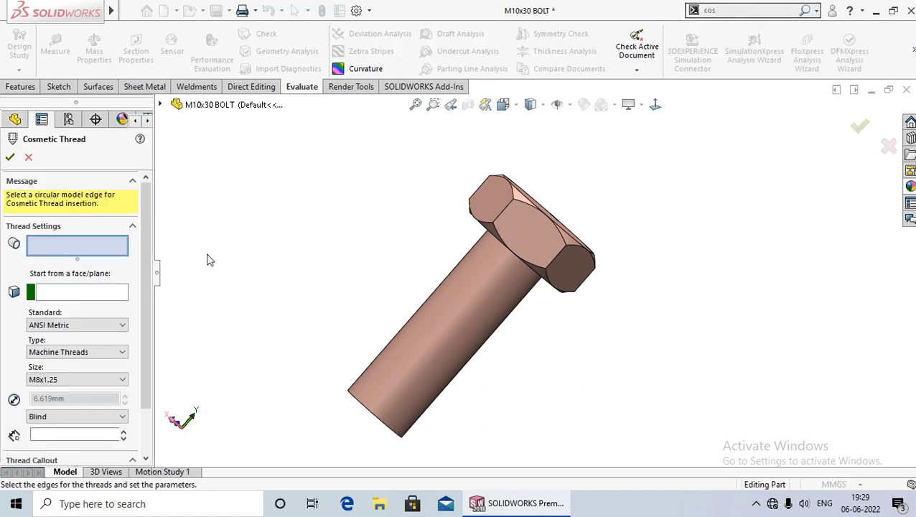
Step: Rotate the bolt and pick the circular edge at the shank's free end as the thread edge
{"action": "left_click", "coordinate": [315, 354]}
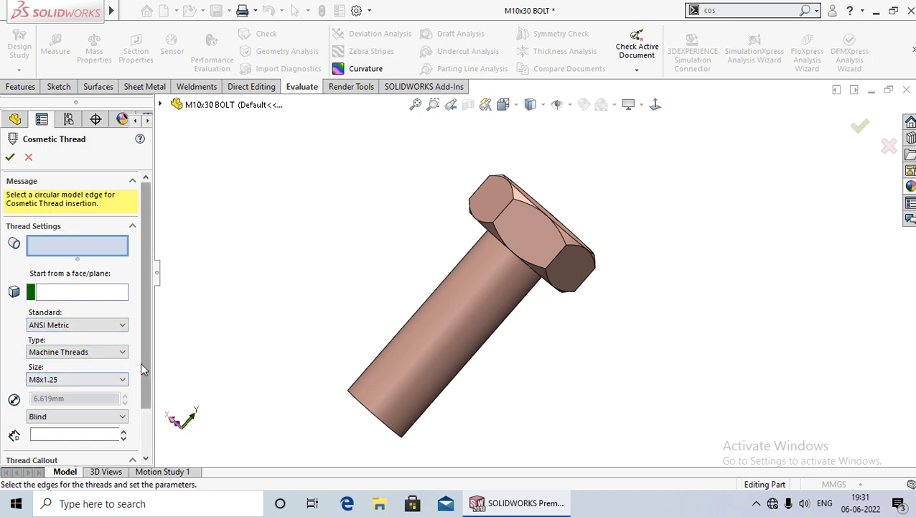
{"action": "left_click_drag", "start_coordinate": [142, 355], "coordinate": [141, 426]}
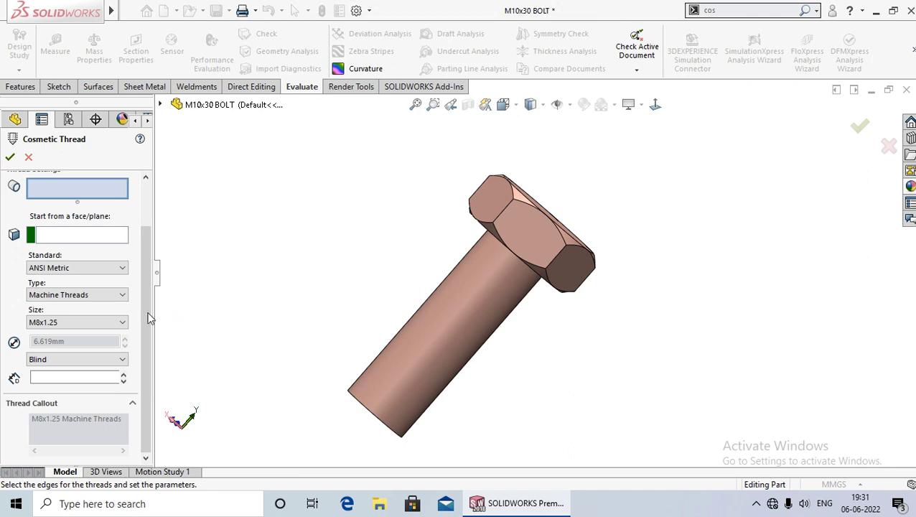
{"action": "scroll", "coordinate": [146, 330], "scroll_direction": "up", "scroll_amount": 2}
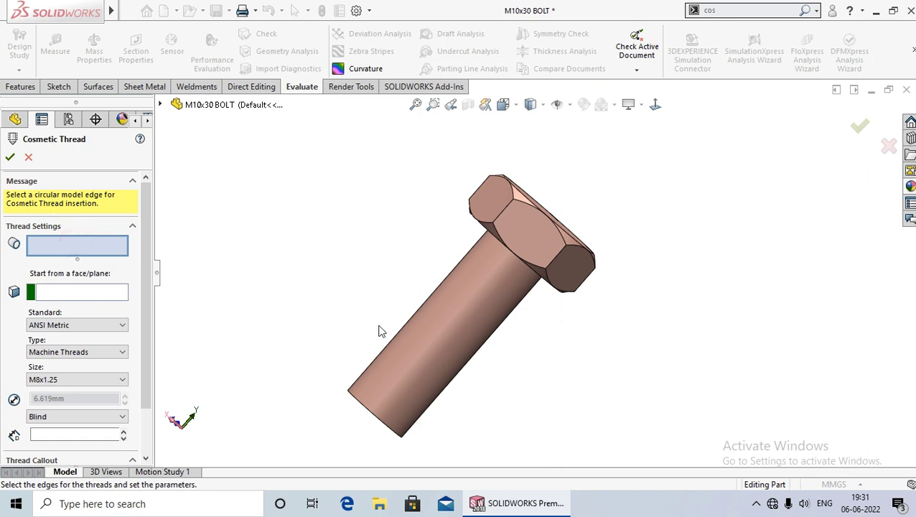
{"action": "mouse_move", "coordinate": [335, 433]}
{"action": "middle_mouse_down"}
{"action": "mouse_move", "coordinate": [330, 370]}
{"action": "mouse_move", "coordinate": [323, 384]}
{"action": "middle_mouse_up"}
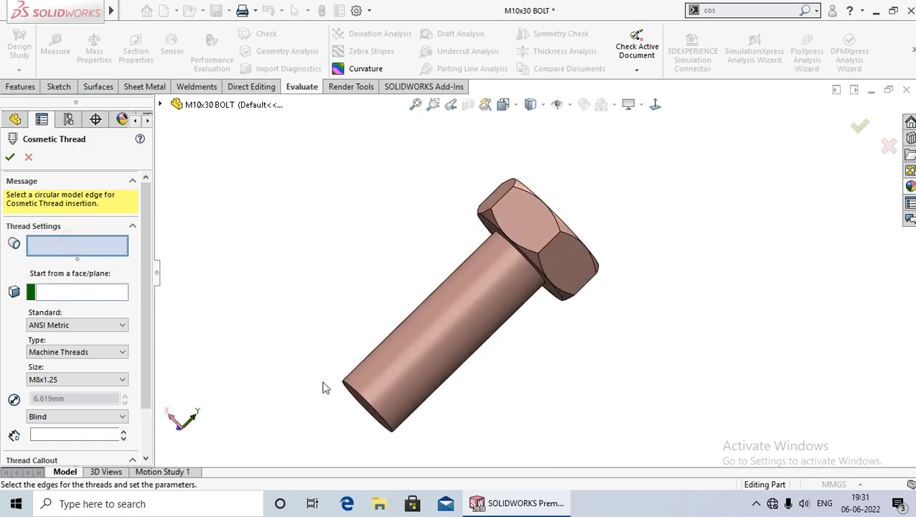
{"action": "left_click", "coordinate": [364, 401]}
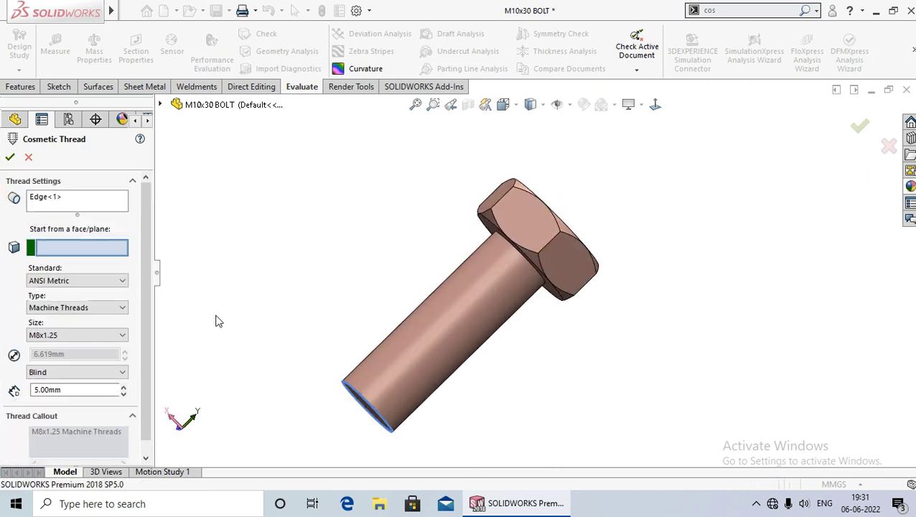
Step: Keep ANSI Metric Machine Threads, choose size M10x1.5, and keep the Blind end condition
{"action": "left_click", "coordinate": [101, 280]}
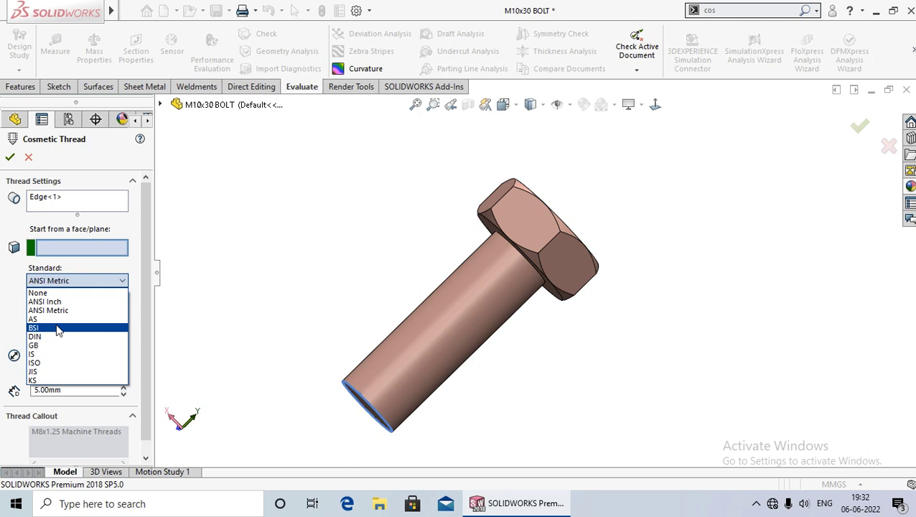
{"action": "left_click", "coordinate": [65, 314]}
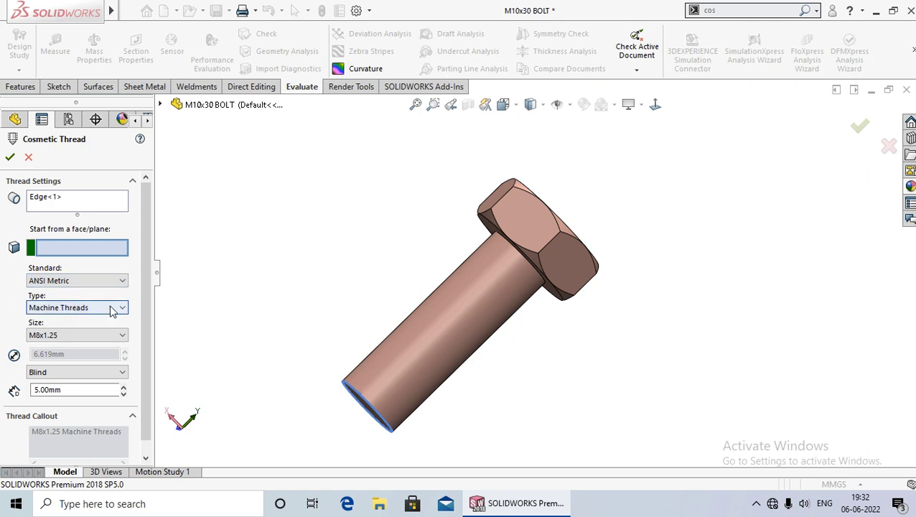
{"action": "left_click", "coordinate": [111, 308]}
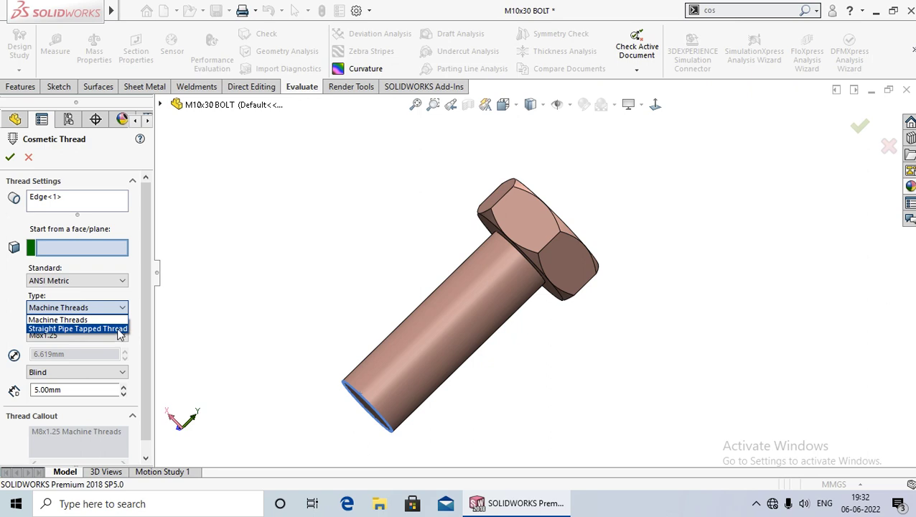
{"action": "left_click", "coordinate": [77, 320]}
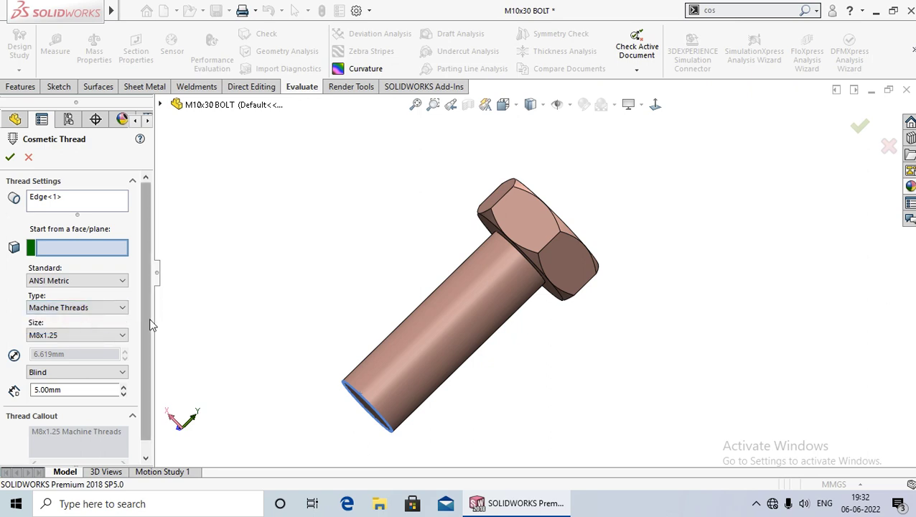
{"action": "left_click", "coordinate": [121, 335]}
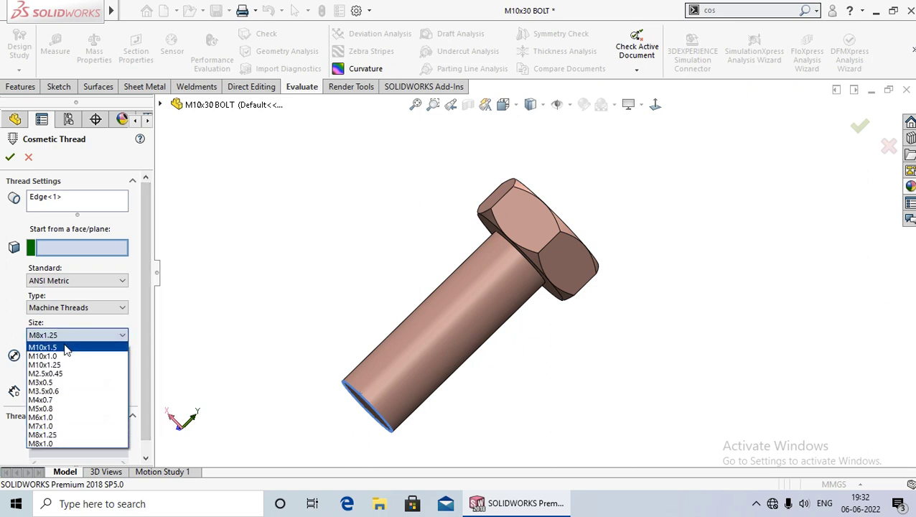
{"action": "left_click", "coordinate": [64, 348]}
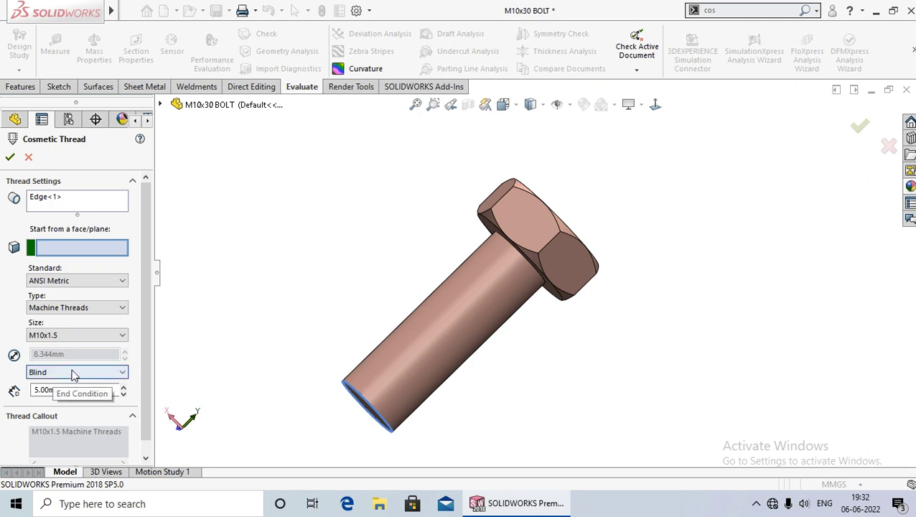
{"action": "left_click", "coordinate": [72, 375]}
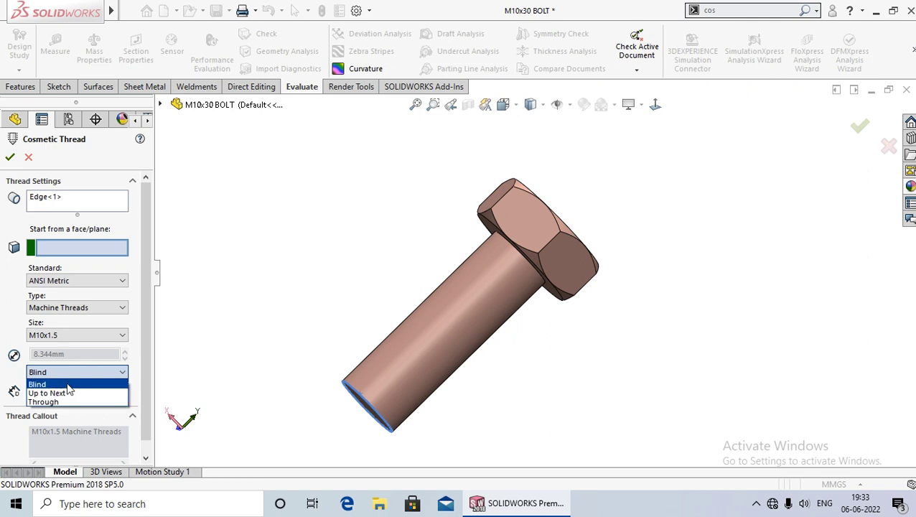
{"action": "left_click", "coordinate": [67, 384]}
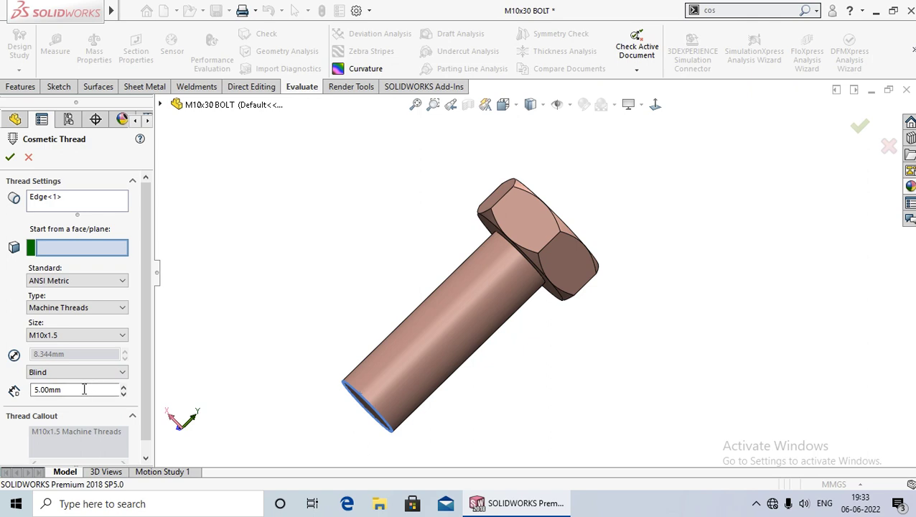
Step: Set the thread depth to 25 mm and accept the cosmetic thread
{"action": "left_click", "coordinate": [76, 389]}
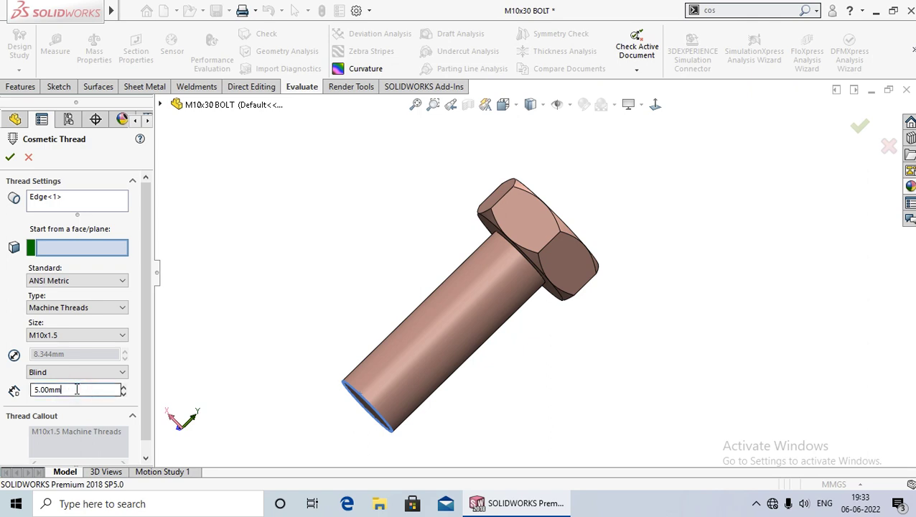
{"action": "key", "text": "BackSpace"}
{"action": "key", "text": "BackSpace"}
{"action": "key", "text": "BackSpace"}
{"action": "key", "text": "BackSpace"}
{"action": "key", "text": "BackSpace"}
{"action": "key", "text": "BackSpace"}
{"action": "type", "text": "2"}
{"action": "type", "text": "5"}
{"action": "key", "text": "Return"}
{"action": "scroll", "coordinate": [149, 348], "scroll_direction": "down", "scroll_amount": 1}
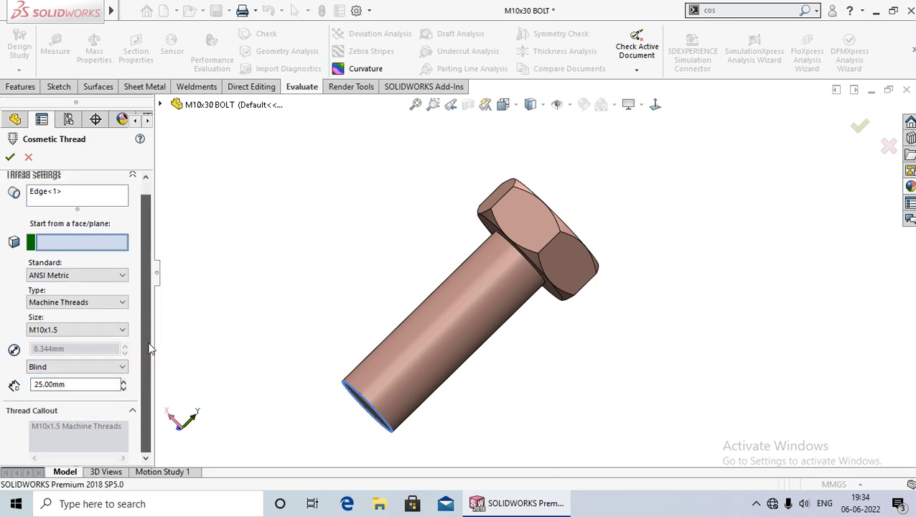
{"action": "left_click", "coordinate": [10, 157]}
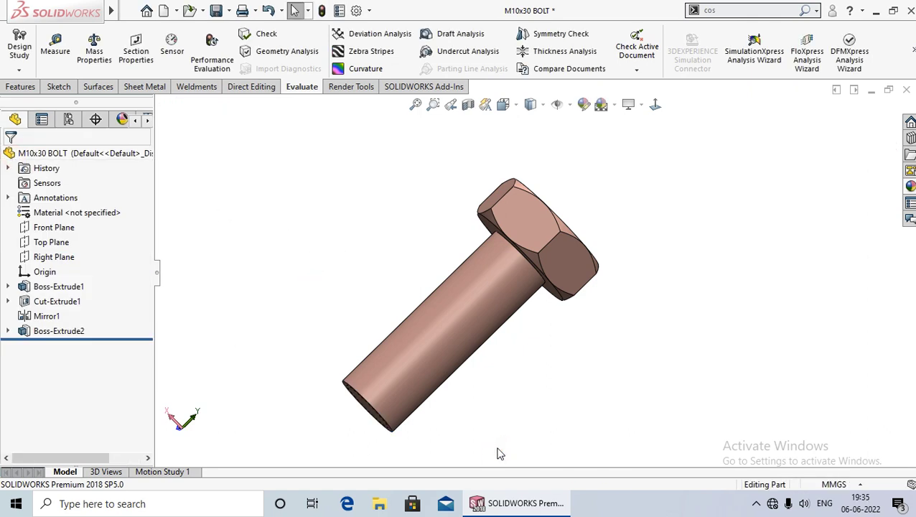
{"action": "scroll", "coordinate": [420, 417], "scroll_direction": "down", "scroll_amount": 2}
{"action": "scroll", "coordinate": [362, 431], "scroll_direction": "down", "scroll_amount": 2}
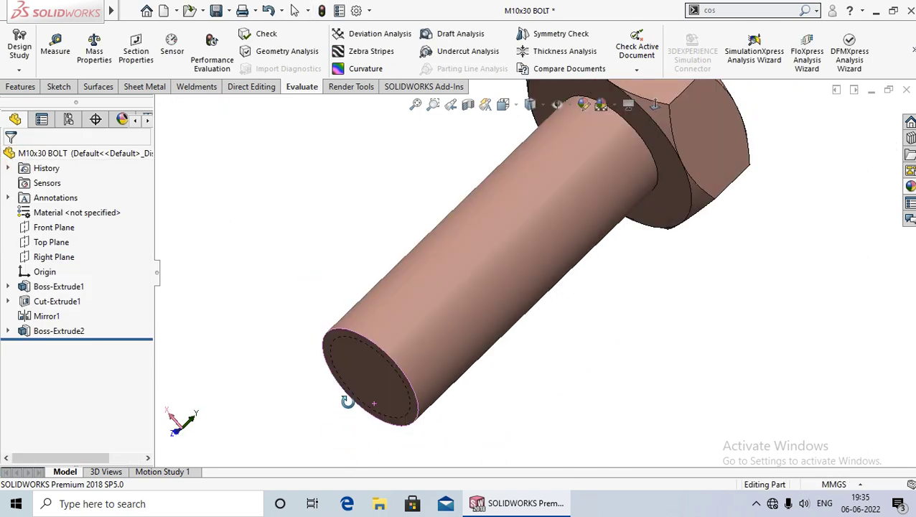
{"action": "scroll", "coordinate": [343, 359], "scroll_direction": "down", "scroll_amount": 1}
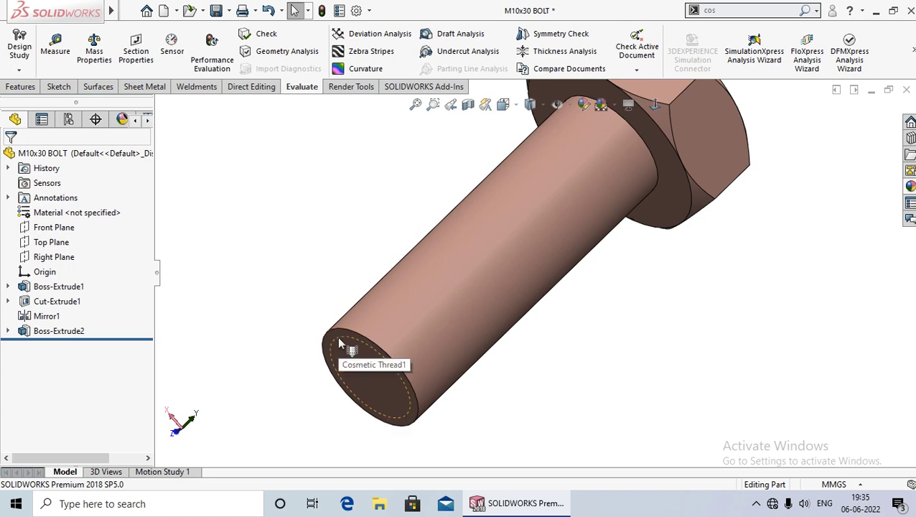
{"action": "scroll", "coordinate": [338, 337], "scroll_direction": "down", "scroll_amount": 2}
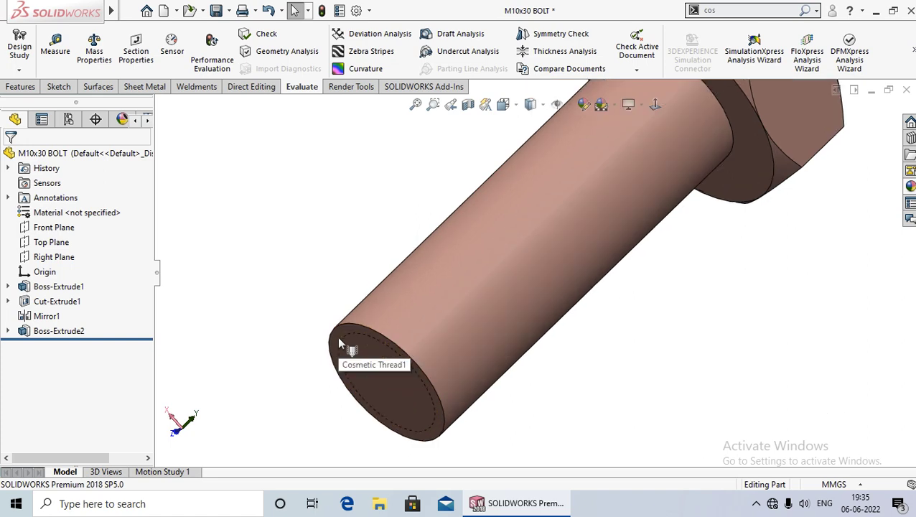
{"action": "scroll", "coordinate": [391, 323], "scroll_direction": "down", "scroll_amount": 1}
{"action": "scroll", "coordinate": [377, 331], "scroll_direction": "down", "scroll_amount": 2}
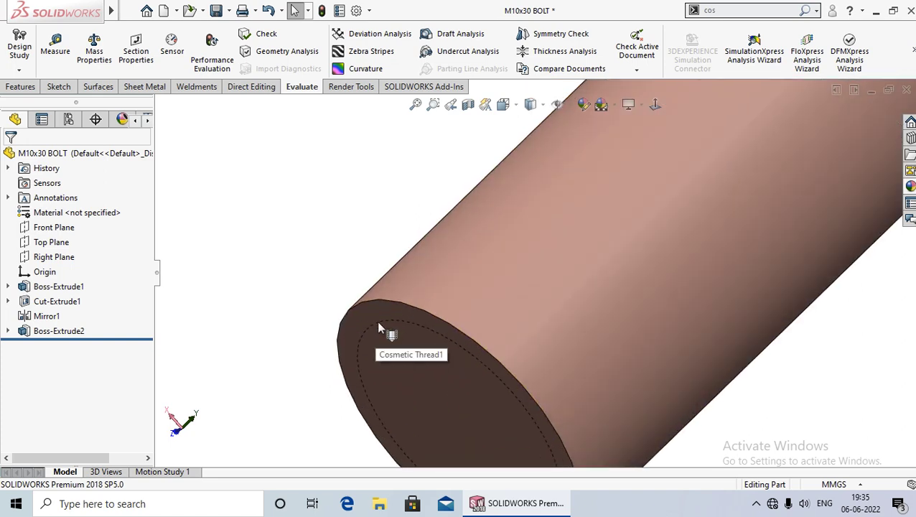
{"action": "scroll", "coordinate": [441, 281], "scroll_direction": "up", "scroll_amount": 3}
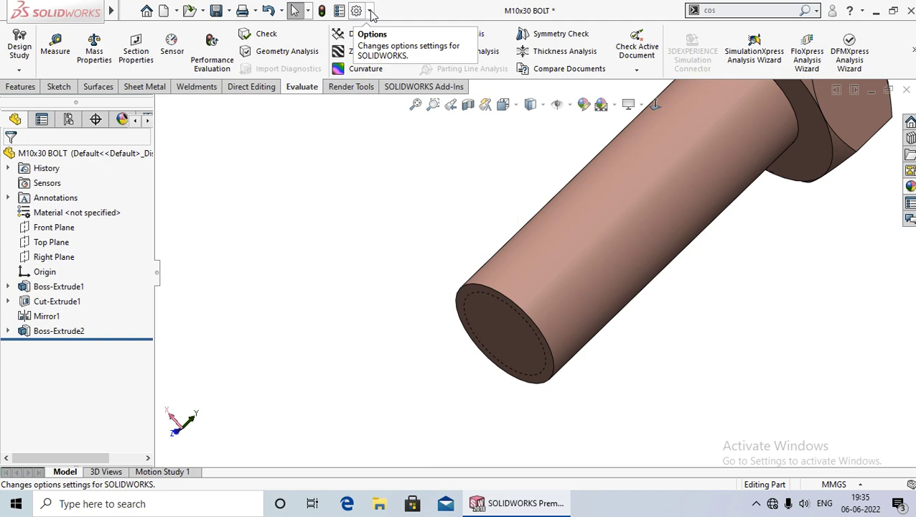
Step: Enable Shaded cosmetic threads in Document Properties > Detailing and apply with OK
{"action": "left_click", "coordinate": [371, 13]}
{"action": "left_click", "coordinate": [387, 29]}
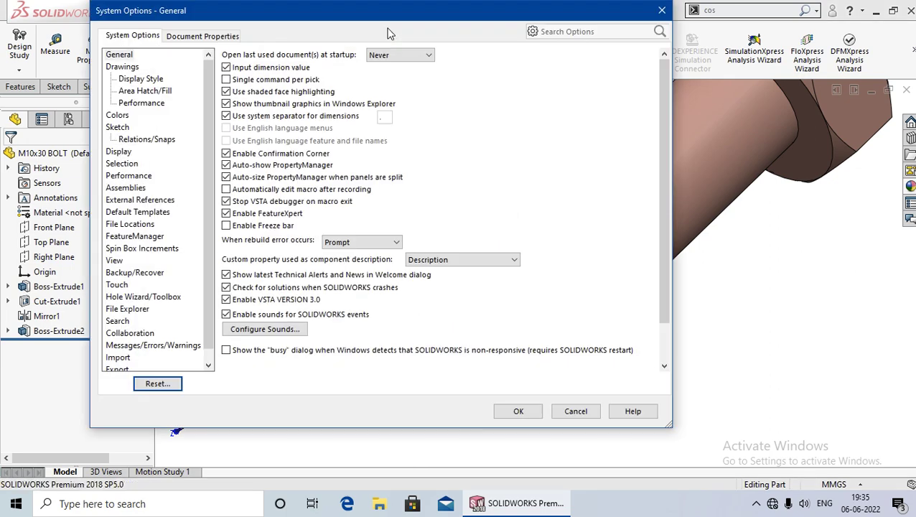
{"action": "left_click", "coordinate": [205, 41]}
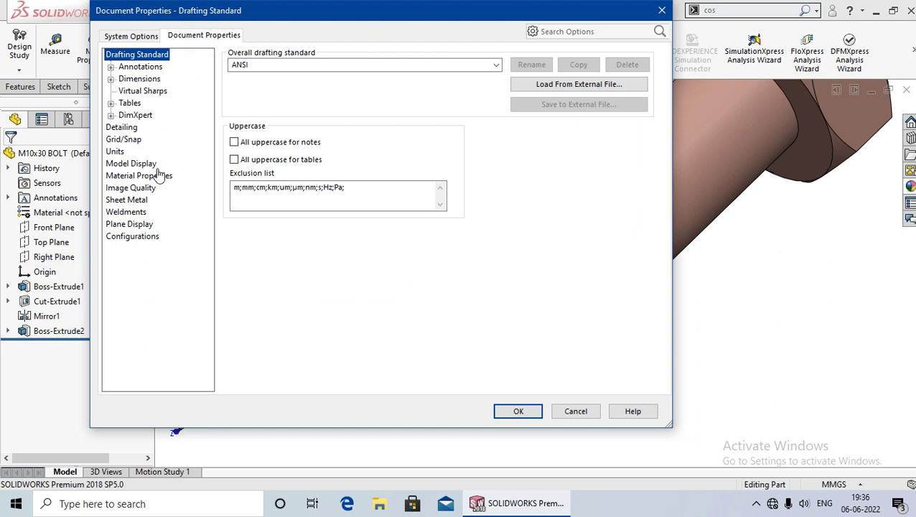
{"action": "left_click", "coordinate": [123, 128]}
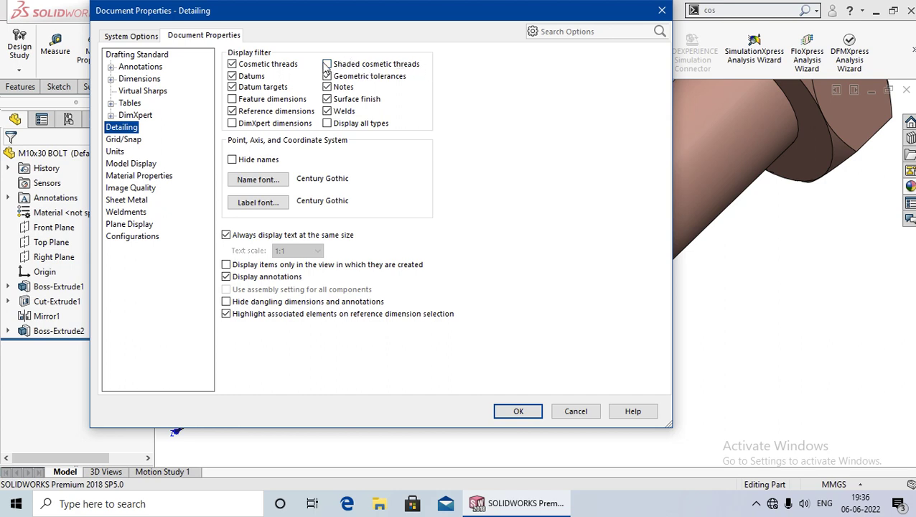
{"action": "left_click", "coordinate": [328, 65]}
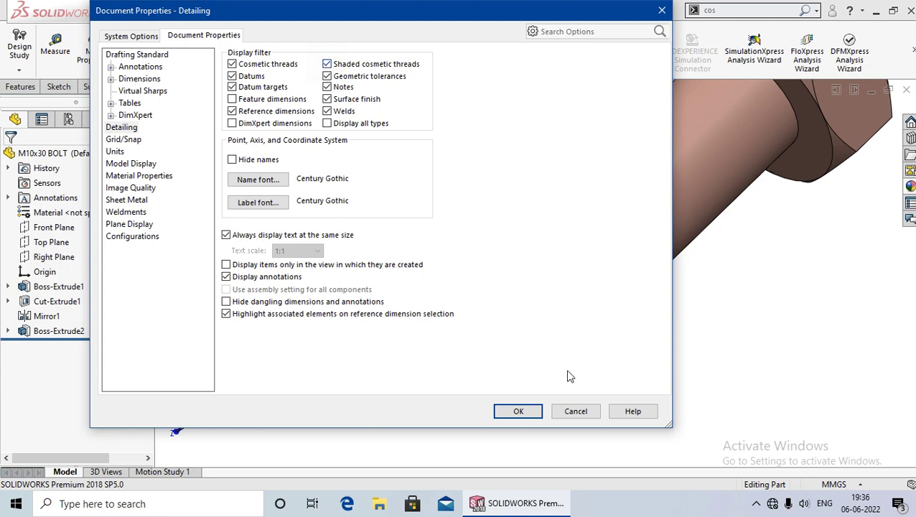
{"action": "left_click", "coordinate": [519, 411]}
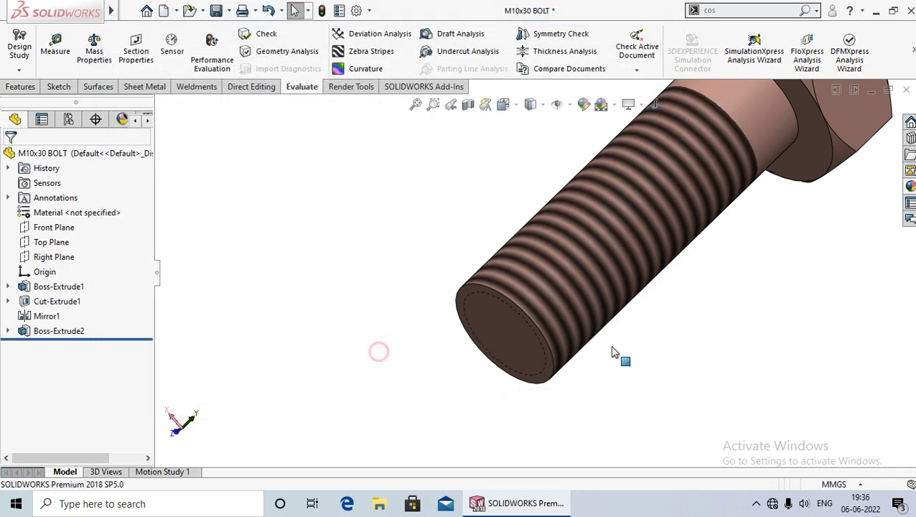
{"action": "key", "text": "f"}
{"action": "mouse_move", "coordinate": [581, 348]}
{"action": "middle_mouse_down"}
{"action": "mouse_move", "coordinate": [559, 408]}
{"action": "mouse_move", "coordinate": [589, 283]}
{"action": "mouse_move", "coordinate": [602, 364]}
{"action": "middle_mouse_up"}
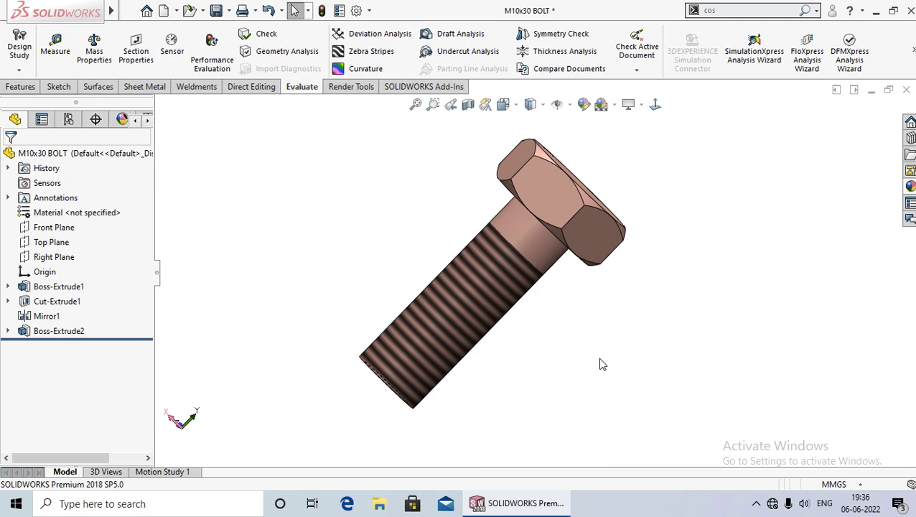
{"action": "middle_click_drag", "start_coordinate": [567, 346], "coordinate": [566, 338]}
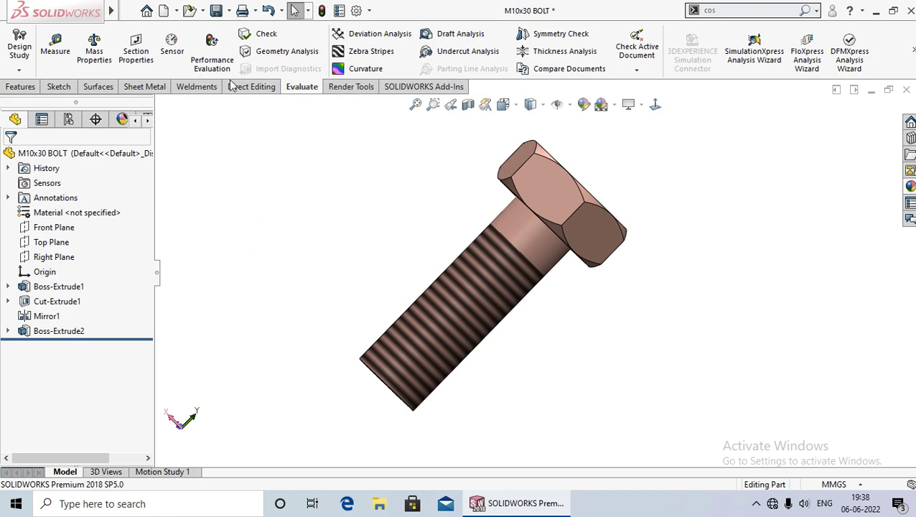
Step: Open the M10 NUT part and orbit to view its threaded hole
{"action": "left_click", "coordinate": [191, 11]}
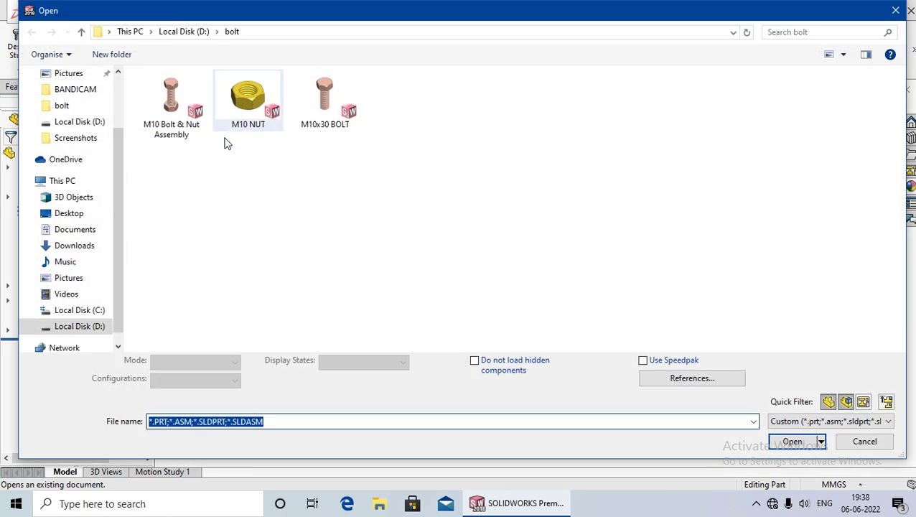
{"action": "left_click", "coordinate": [253, 111]}
{"action": "left_click", "coordinate": [792, 441]}
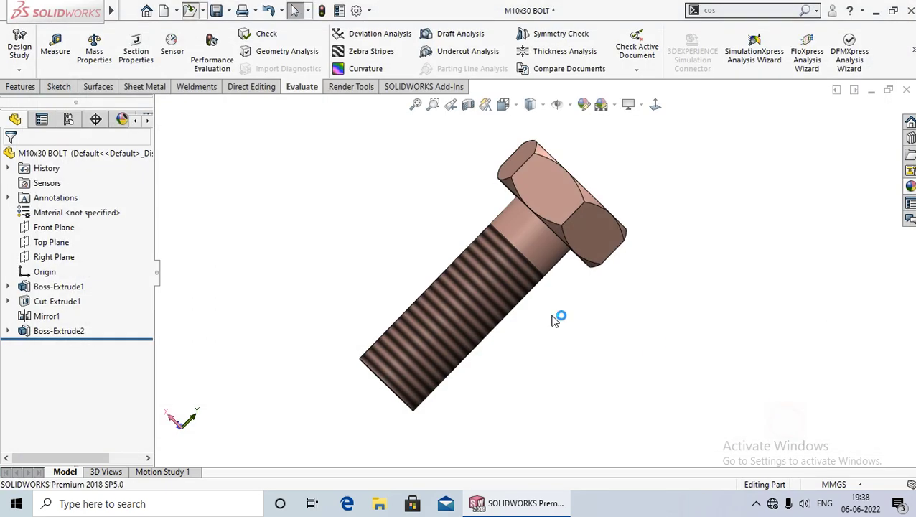
{"action": "middle_click_drag", "start_coordinate": [399, 382], "coordinate": [381, 360]}
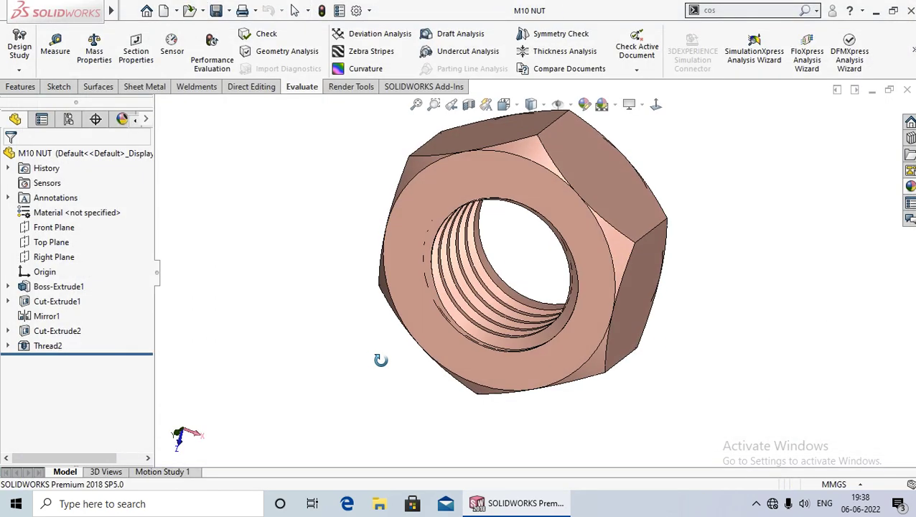
Step: Delete the nut's Thread2 feature, leaving a plain bore
{"action": "right_click", "coordinate": [50, 347]}
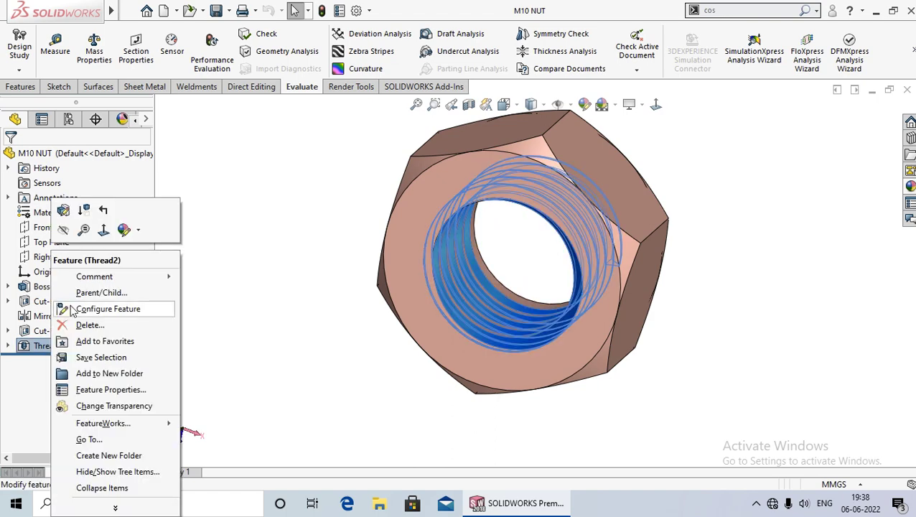
{"action": "left_click", "coordinate": [83, 325]}
{"action": "left_click", "coordinate": [547, 186]}
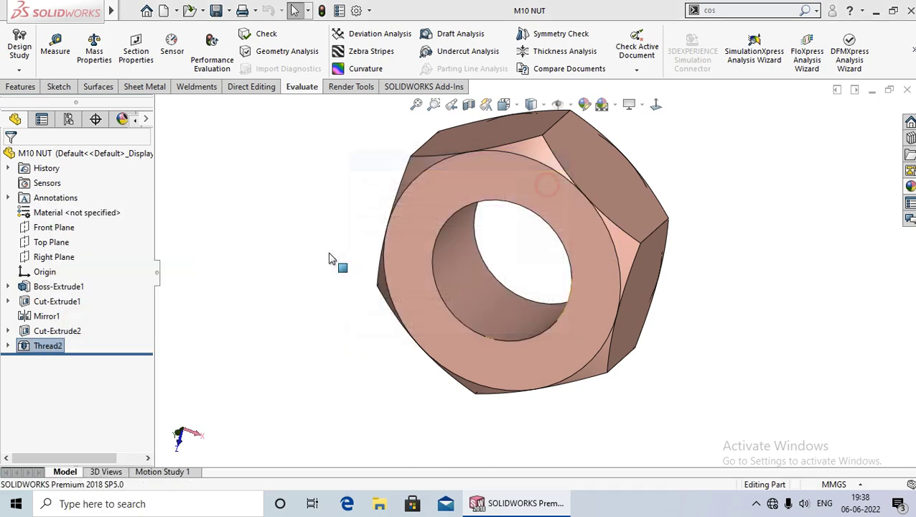
{"action": "scroll", "coordinate": [307, 321], "scroll_direction": "down", "scroll_amount": 2}
{"action": "middle_click_drag", "start_coordinate": [313, 312], "coordinate": [341, 301]}
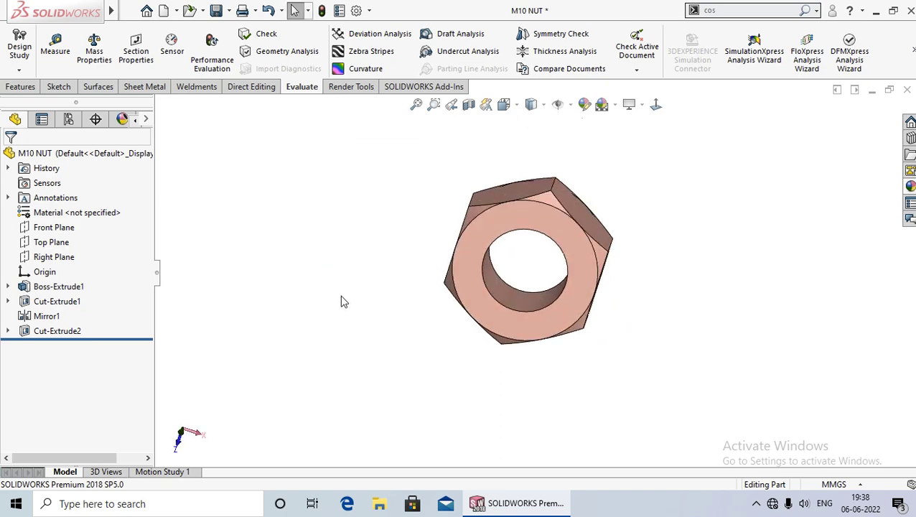
{"action": "mouse_move", "coordinate": [56, 11]}
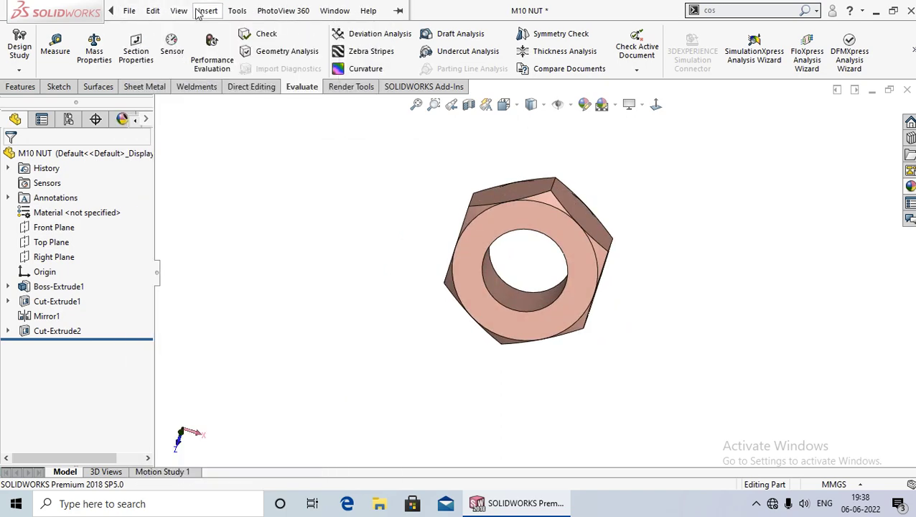
Step: Start Insert > Annotations > Cosmetic Thread and pick the nut hole's circular edge
{"action": "left_click", "coordinate": [204, 11]}
{"action": "left_click", "coordinate": [263, 399]}
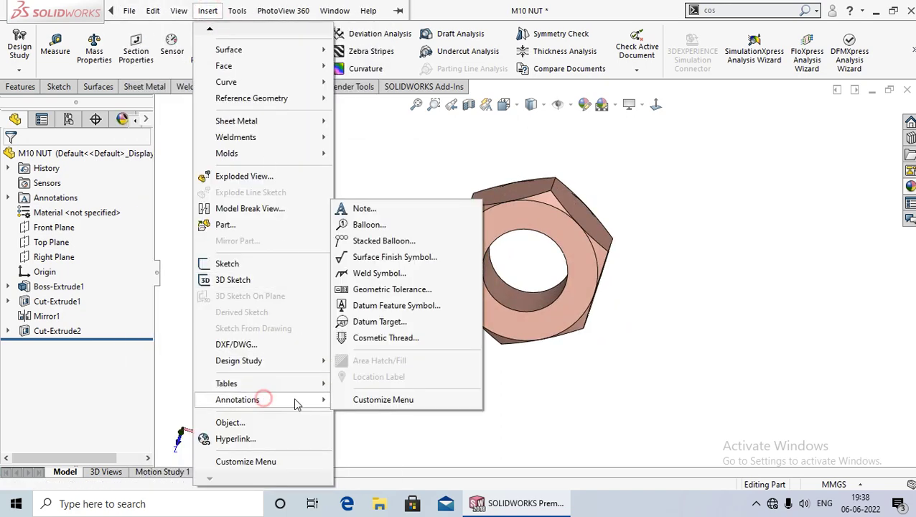
{"action": "left_click", "coordinate": [399, 343]}
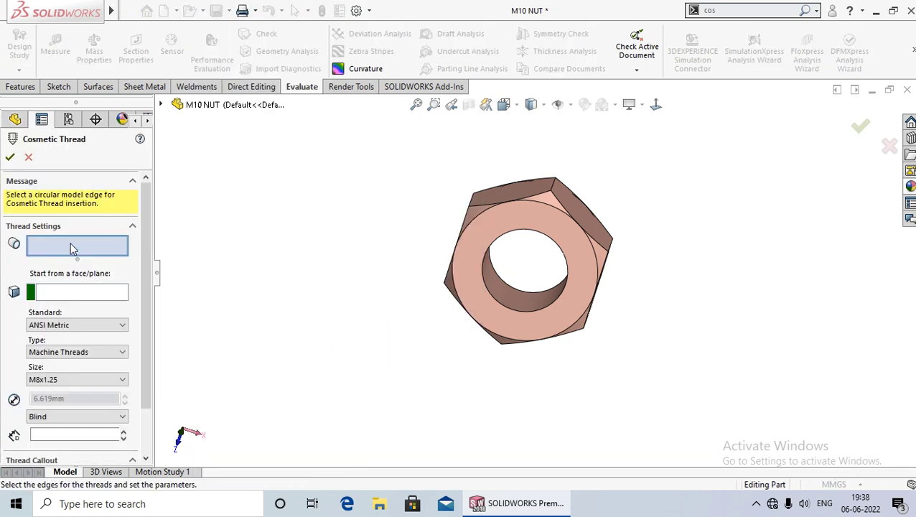
{"action": "left_click", "coordinate": [71, 244]}
{"action": "middle_click_drag", "start_coordinate": [302, 334], "coordinate": [345, 349]}
{"action": "left_click", "coordinate": [505, 312]}
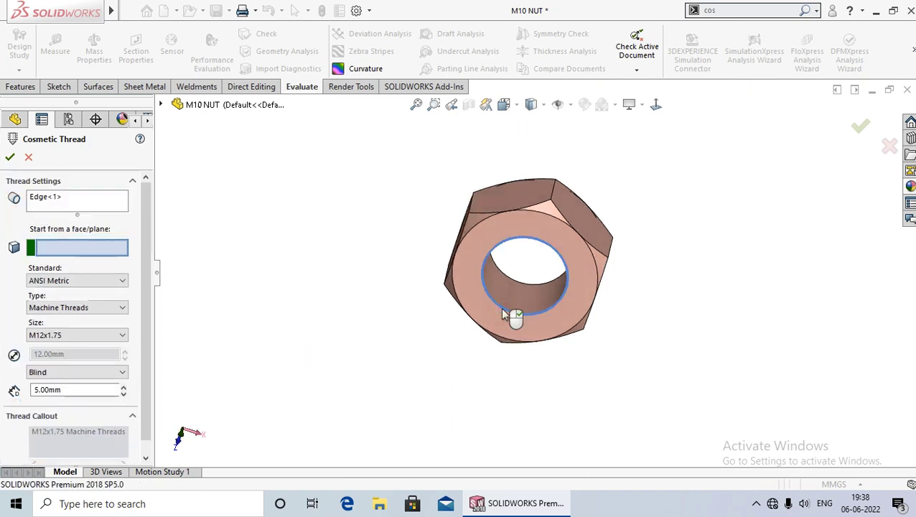
Step: Keep ANSI Metric Machine Threads, set size M12x1.25, and keep the Blind end condition
{"action": "left_click", "coordinate": [79, 281]}
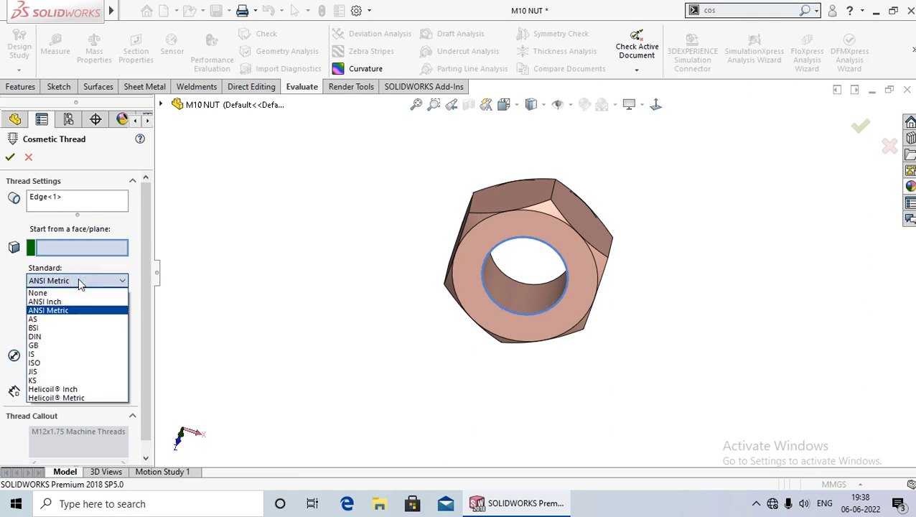
{"action": "left_click", "coordinate": [71, 311]}
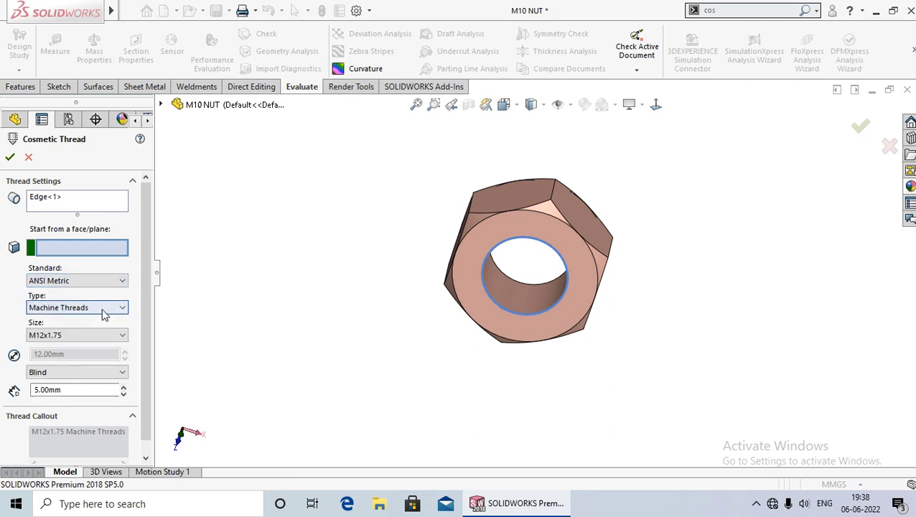
{"action": "left_click", "coordinate": [91, 312]}
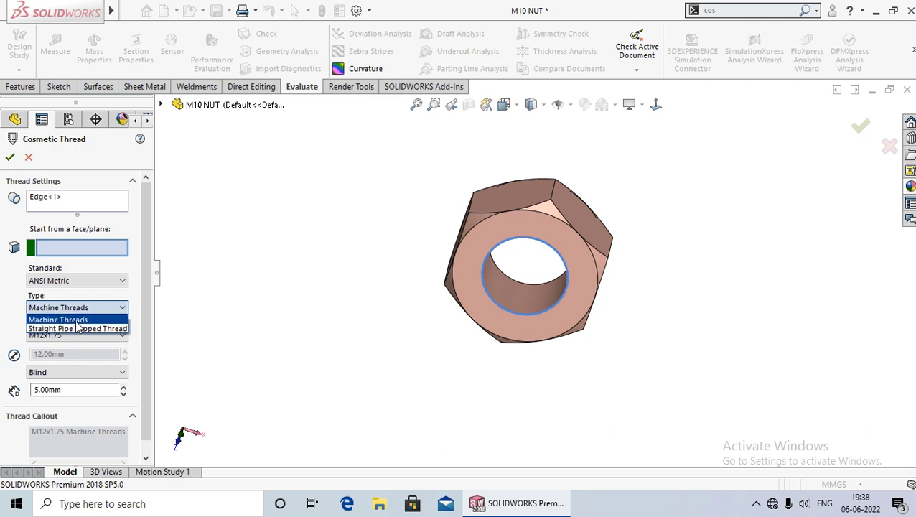
{"action": "left_click", "coordinate": [78, 324]}
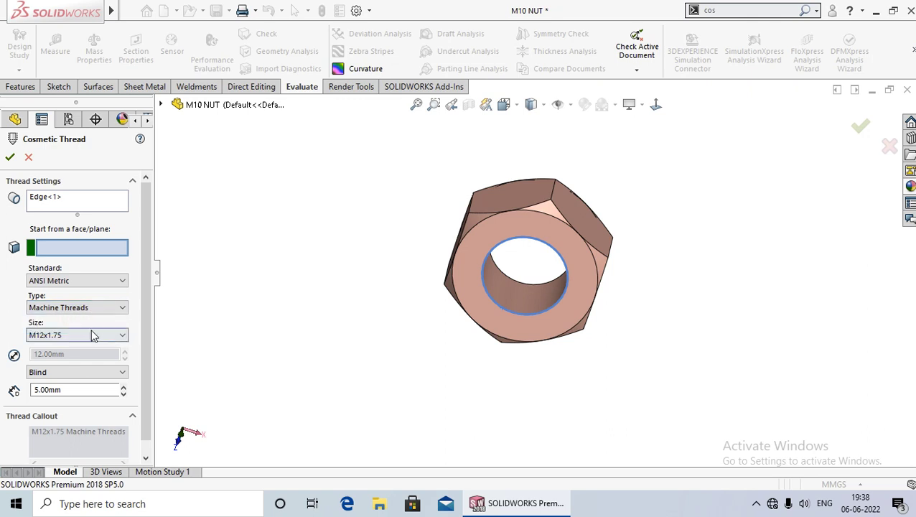
{"action": "left_click", "coordinate": [85, 335]}
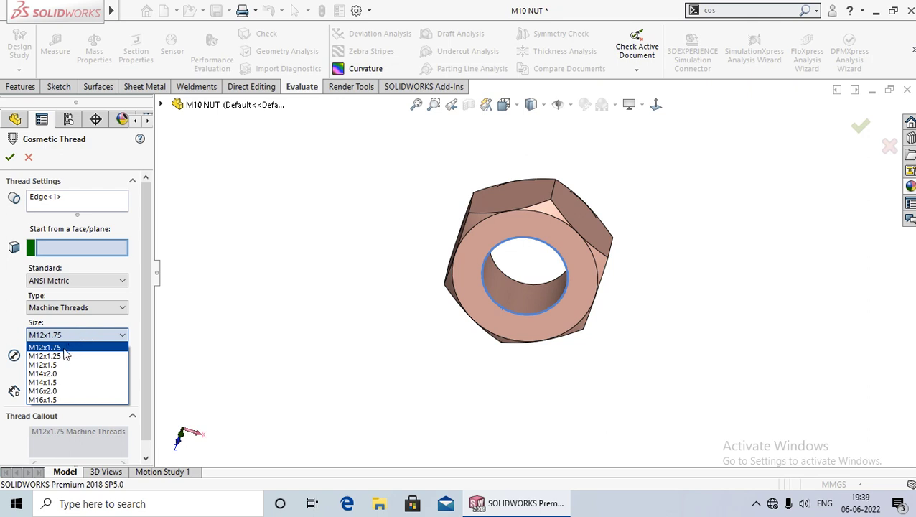
{"action": "left_click", "coordinate": [66, 356]}
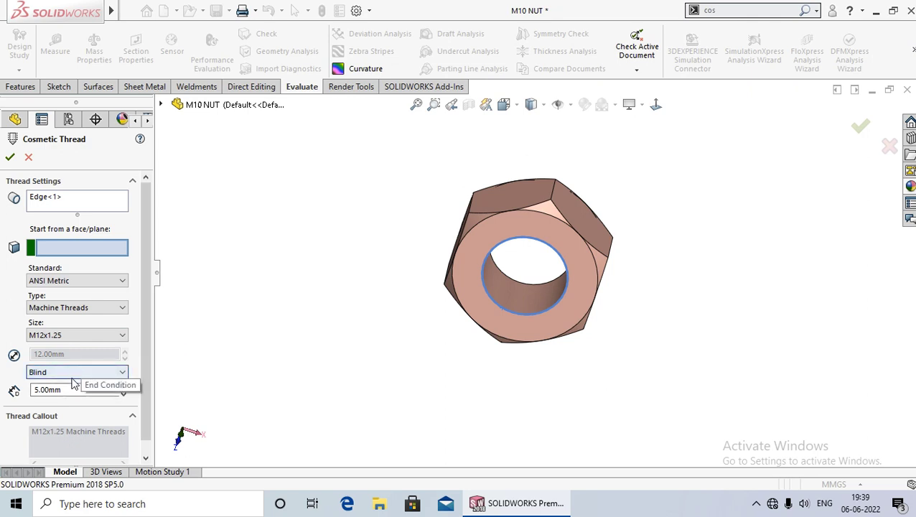
{"action": "left_click", "coordinate": [75, 374]}
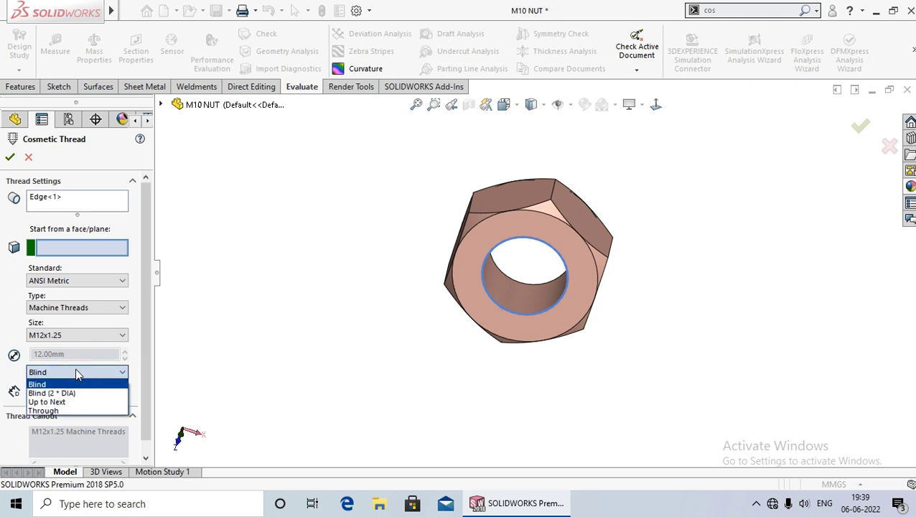
{"action": "left_click", "coordinate": [69, 384]}
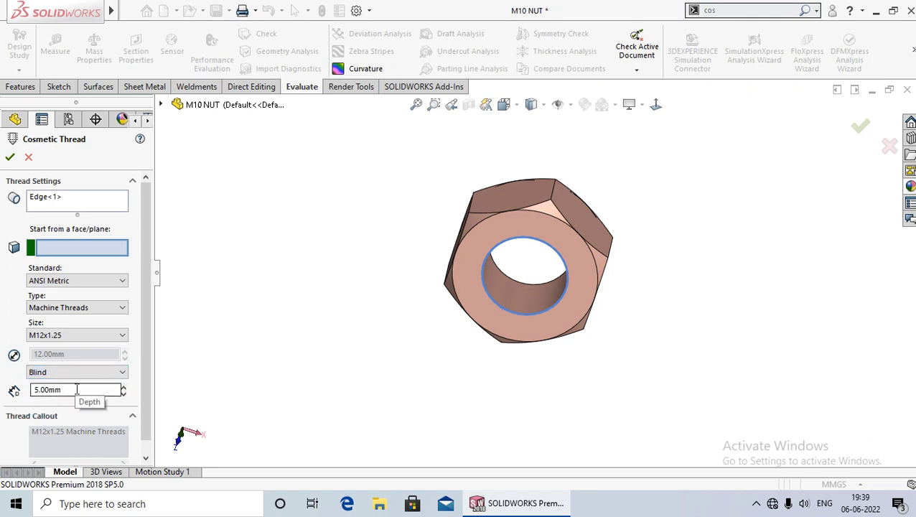
Step: Set the thread depth to 10 mm and accept the cosmetic thread
{"action": "left_click_drag", "start_coordinate": [77, 389], "coordinate": [24, 383]}
{"action": "type", "text": "10"}
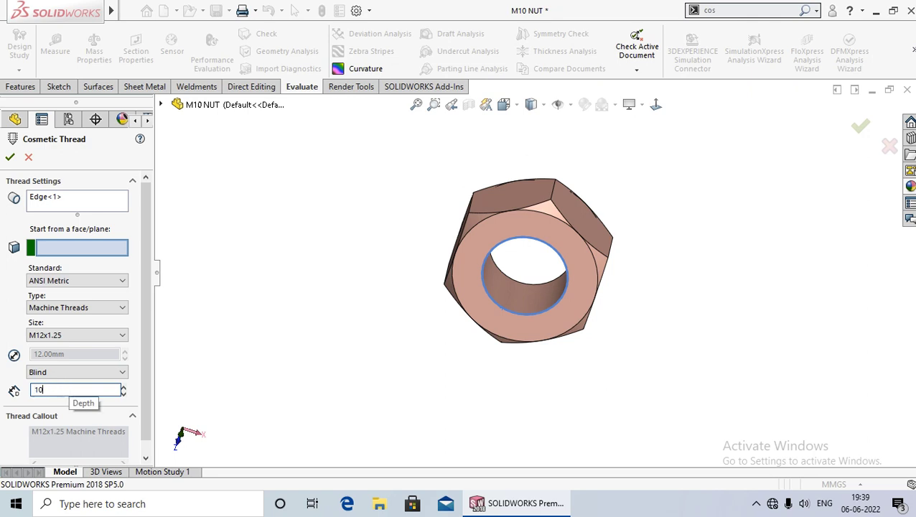
{"action": "key", "text": "Return"}
{"action": "scroll", "coordinate": [153, 338], "scroll_direction": "down", "scroll_amount": 1}
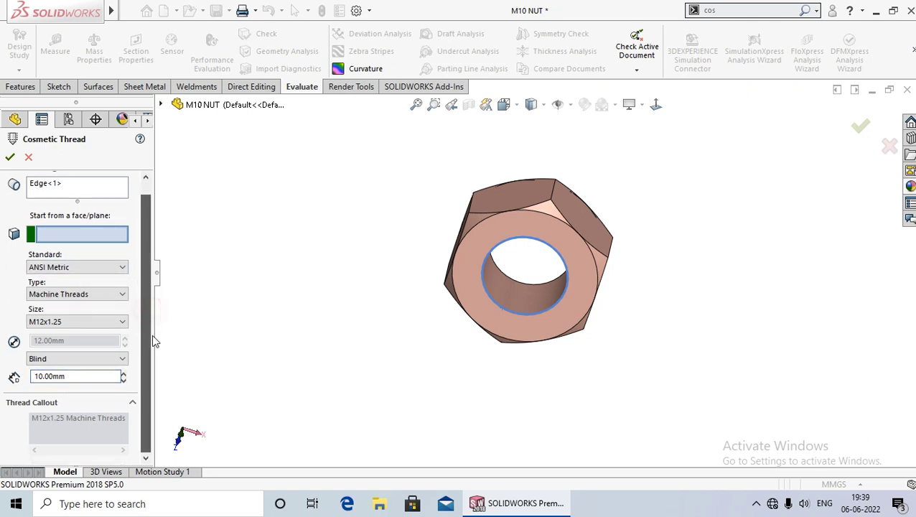
{"action": "scroll", "coordinate": [152, 246], "scroll_direction": "up", "scroll_amount": 1}
{"action": "left_click", "coordinate": [10, 156]}
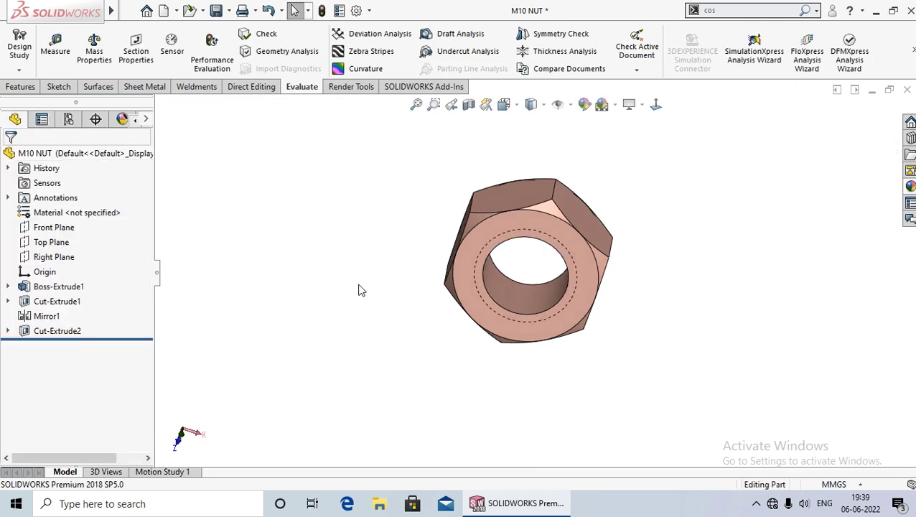
{"action": "scroll", "coordinate": [457, 327], "scroll_direction": "down", "scroll_amount": 1}
{"action": "scroll", "coordinate": [497, 295], "scroll_direction": "down", "scroll_amount": 2}
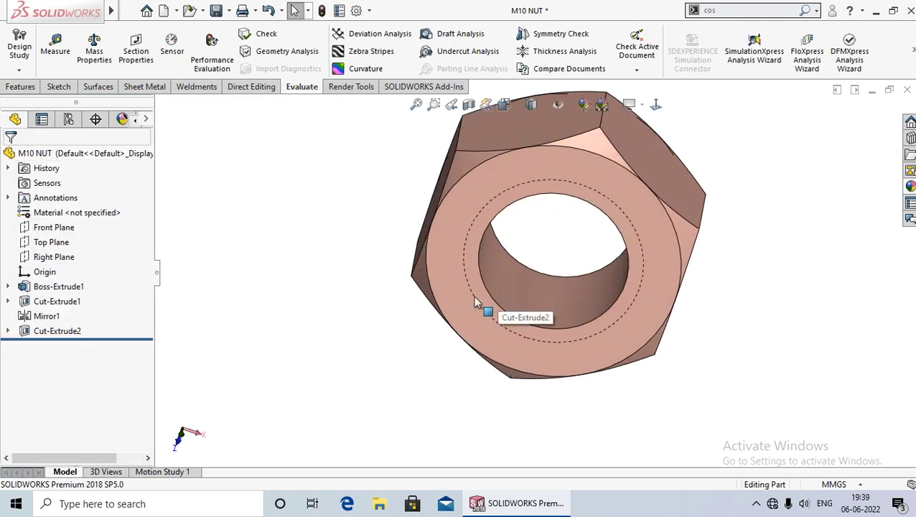
{"action": "mouse_move", "coordinate": [481, 307]}
{"action": "middle_mouse_down"}
{"action": "mouse_move", "coordinate": [481, 321]}
{"action": "mouse_move", "coordinate": [471, 301]}
{"action": "middle_mouse_up"}
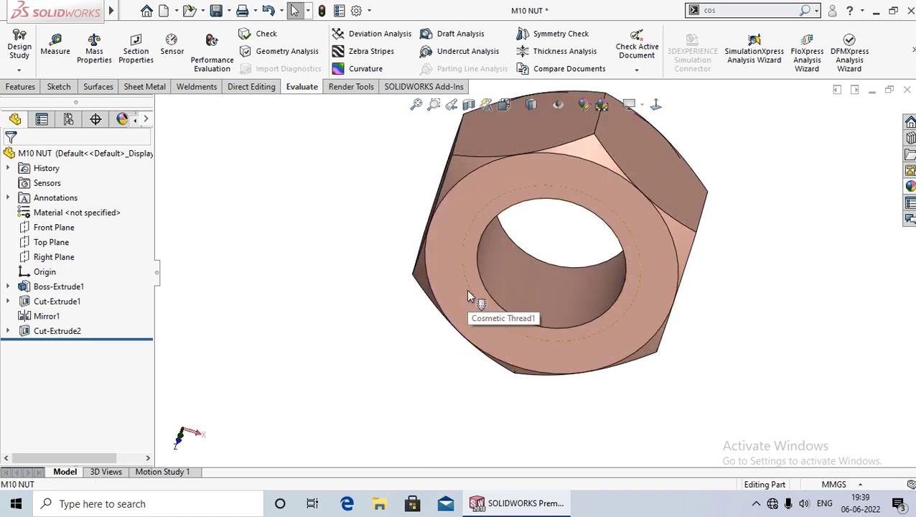
{"action": "scroll", "coordinate": [405, 377], "scroll_direction": "up", "scroll_amount": 1}
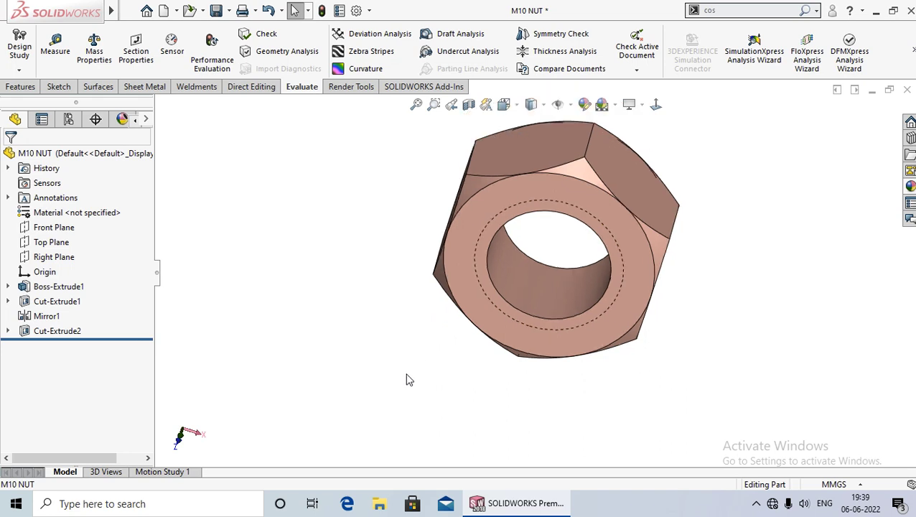
{"action": "scroll", "coordinate": [405, 377], "scroll_direction": "up", "scroll_amount": 1}
{"action": "scroll", "coordinate": [436, 366], "scroll_direction": "up", "scroll_amount": 1}
{"action": "scroll", "coordinate": [601, 286], "scroll_direction": "down", "scroll_amount": 2}
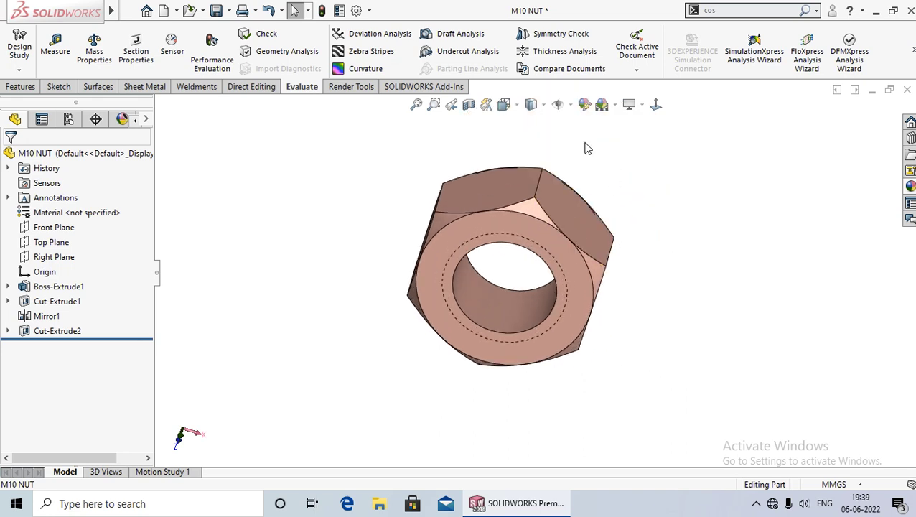
Step: Enable Shaded cosmetic threads in the M10 NUT document's Detailing properties
{"action": "left_click", "coordinate": [370, 12]}
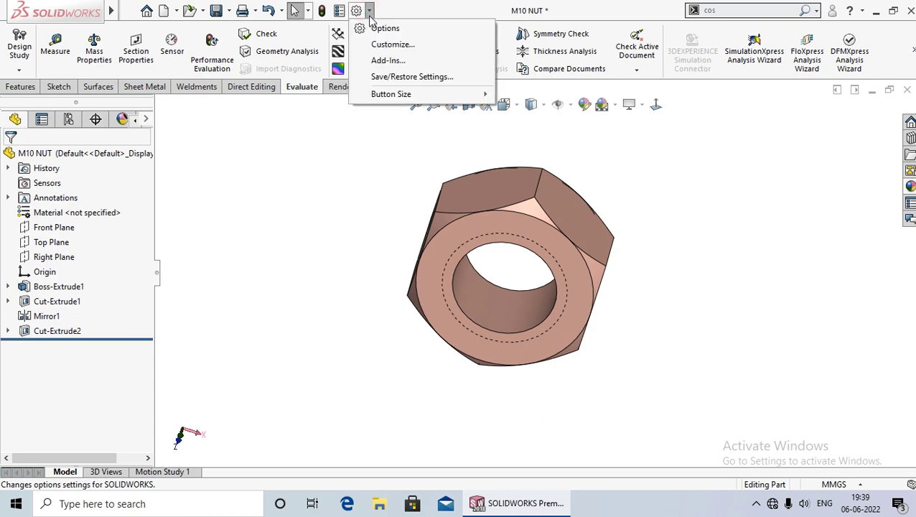
{"action": "left_click", "coordinate": [395, 28]}
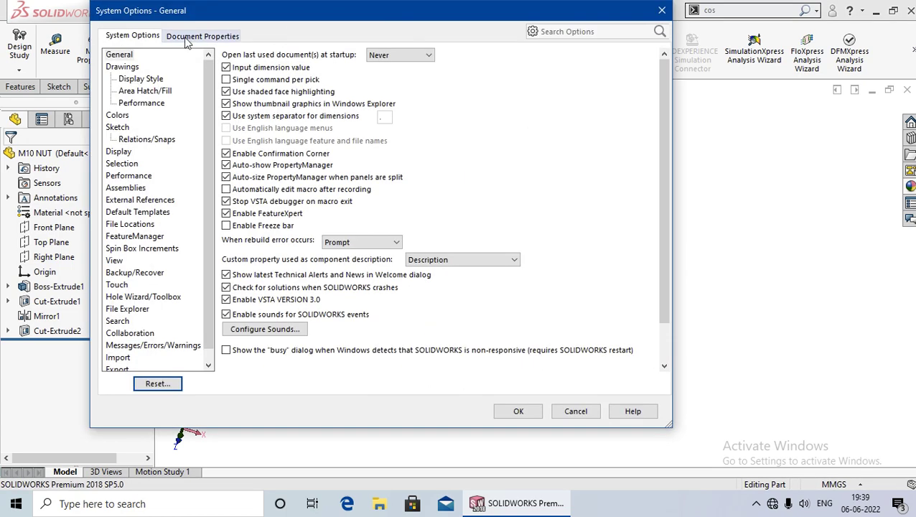
{"action": "left_click", "coordinate": [193, 38]}
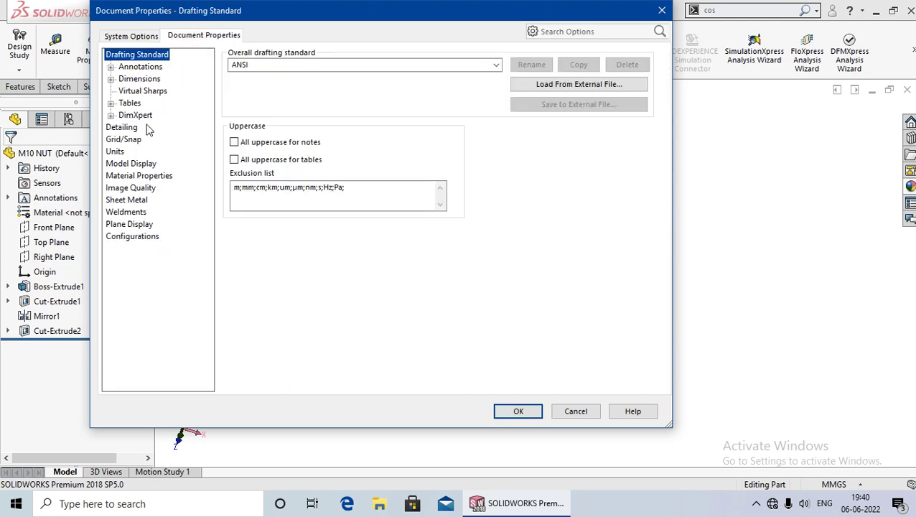
{"action": "left_click", "coordinate": [130, 130]}
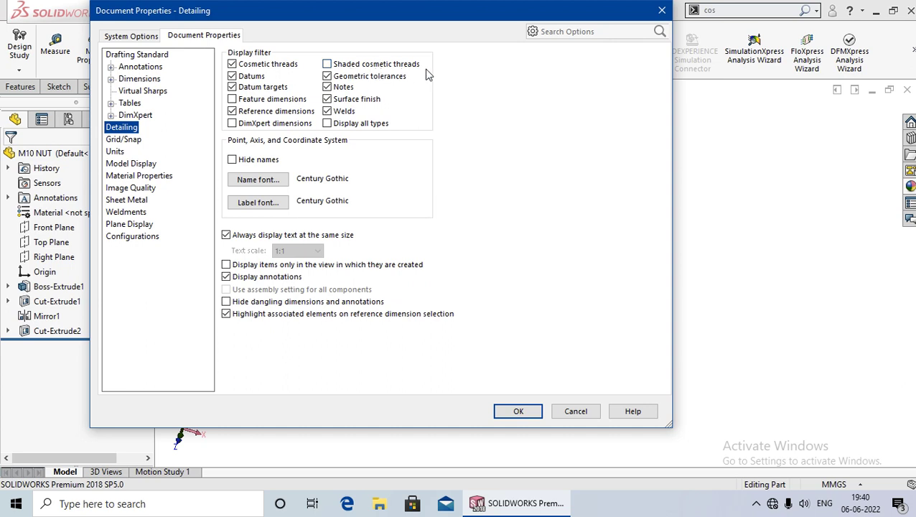
{"action": "left_click", "coordinate": [328, 65]}
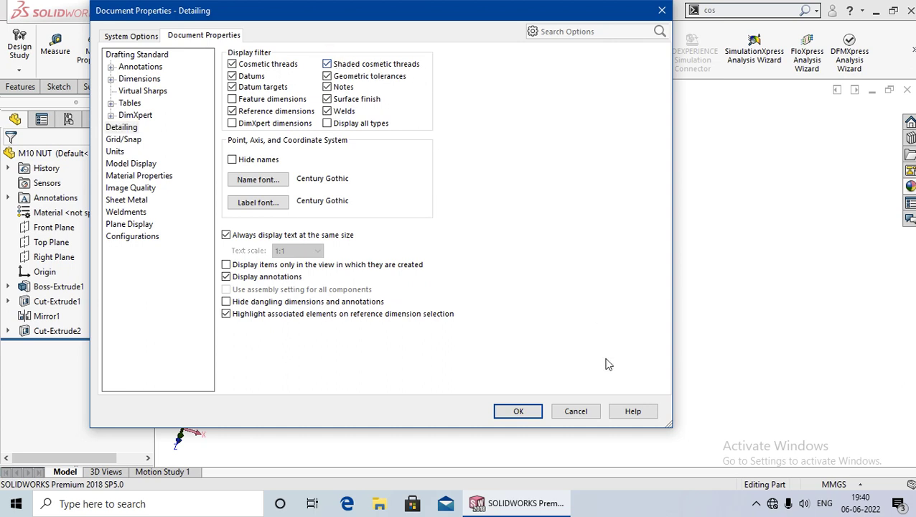
{"action": "left_click", "coordinate": [523, 414]}
{"action": "scroll", "coordinate": [540, 284], "scroll_direction": "down", "scroll_amount": 1}
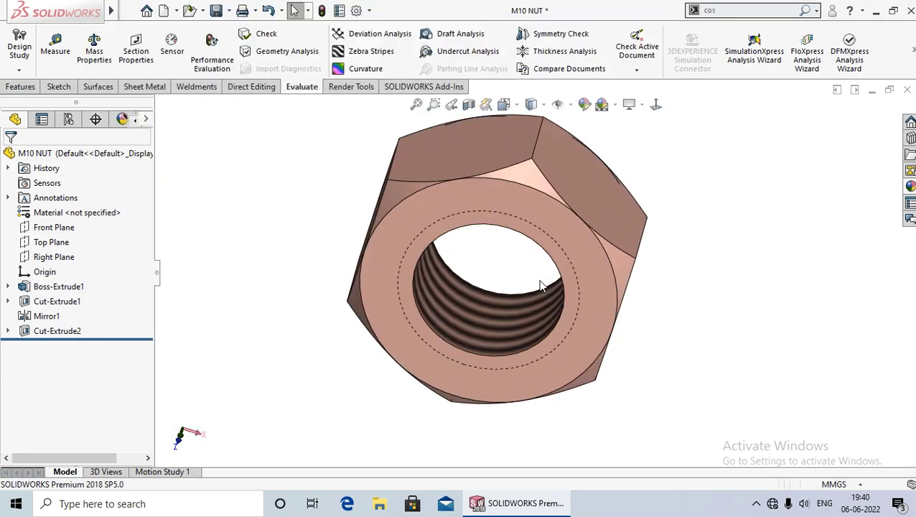
{"action": "scroll", "coordinate": [540, 285], "scroll_direction": "down", "scroll_amount": 1}
{"action": "scroll", "coordinate": [543, 282], "scroll_direction": "down", "scroll_amount": 2}
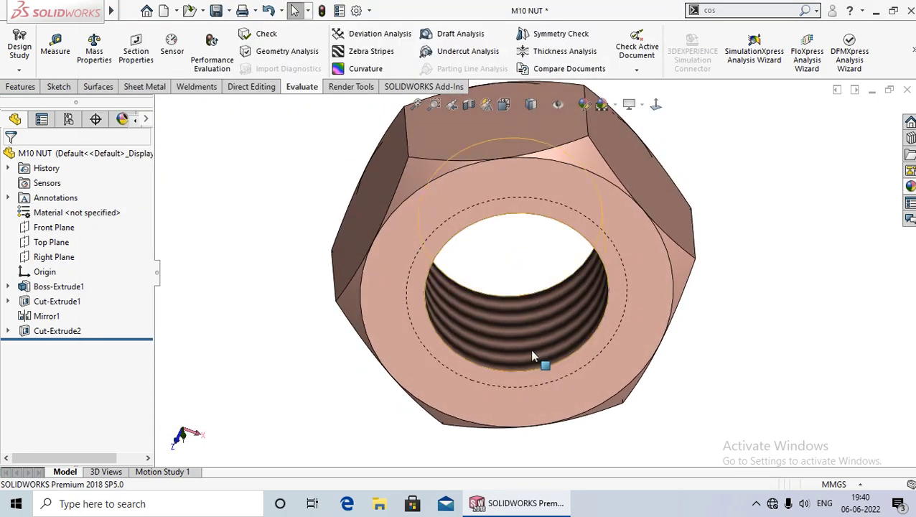
{"action": "mouse_move", "coordinate": [530, 349]}
{"action": "middle_mouse_down"}
{"action": "mouse_move", "coordinate": [351, 384]}
{"action": "mouse_move", "coordinate": [556, 296]}
{"action": "mouse_move", "coordinate": [511, 317]}
{"action": "mouse_move", "coordinate": [518, 260]}
{"action": "mouse_move", "coordinate": [506, 327]}
{"action": "middle_mouse_up"}
{"action": "scroll", "coordinate": [538, 291], "scroll_direction": "up", "scroll_amount": 3}
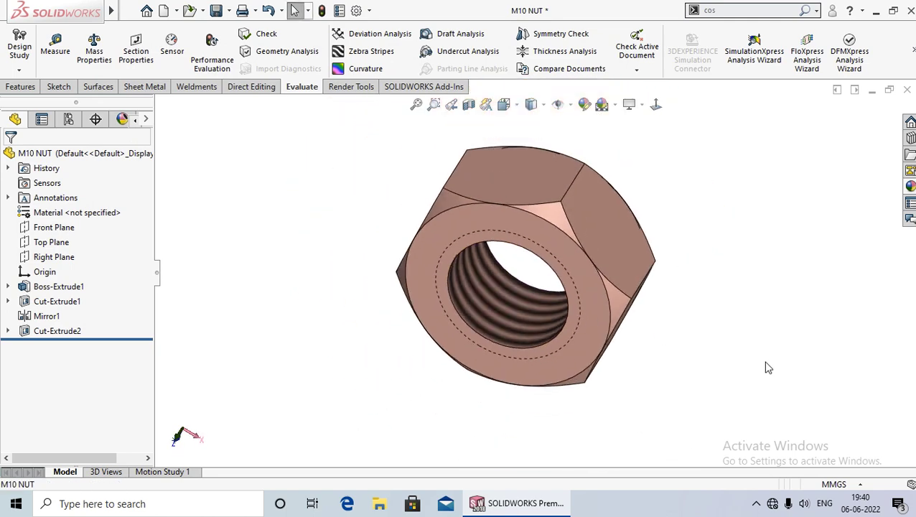